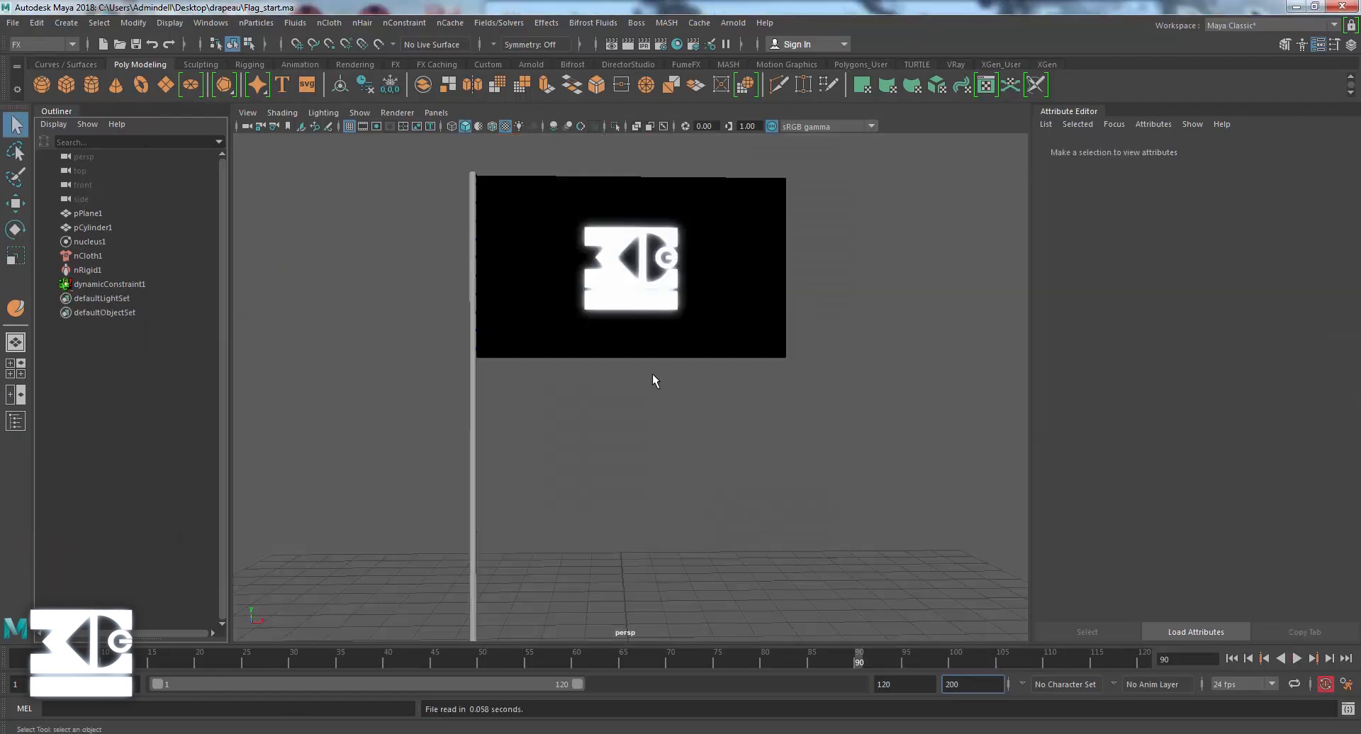
Return to the first frame and set the playback range to end at frame 200.
{"action": "left_click", "coordinate": [1232, 659]}
{"action": "left_click_drag", "start_coordinate": [895, 684], "coordinate": [813, 684]}
{"action": "type", "text": "200"}
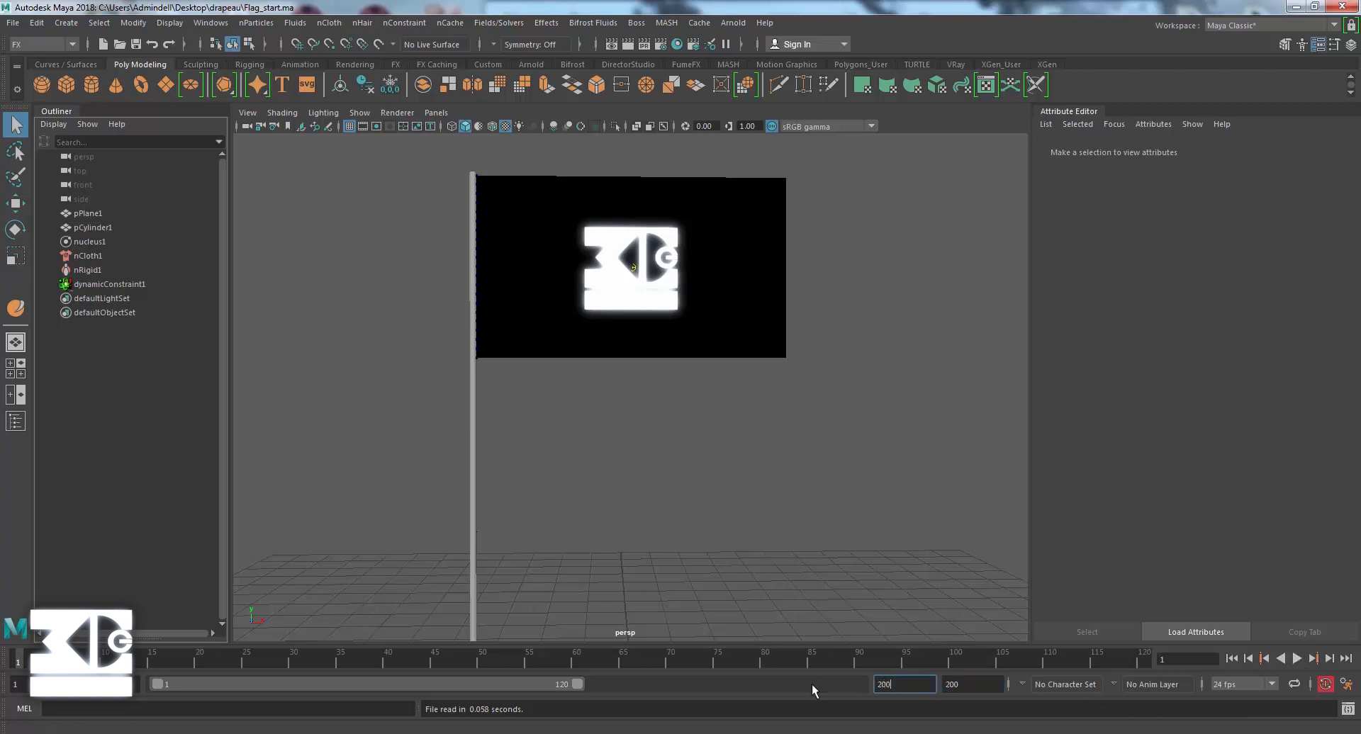
{"action": "key", "text": "Return"}
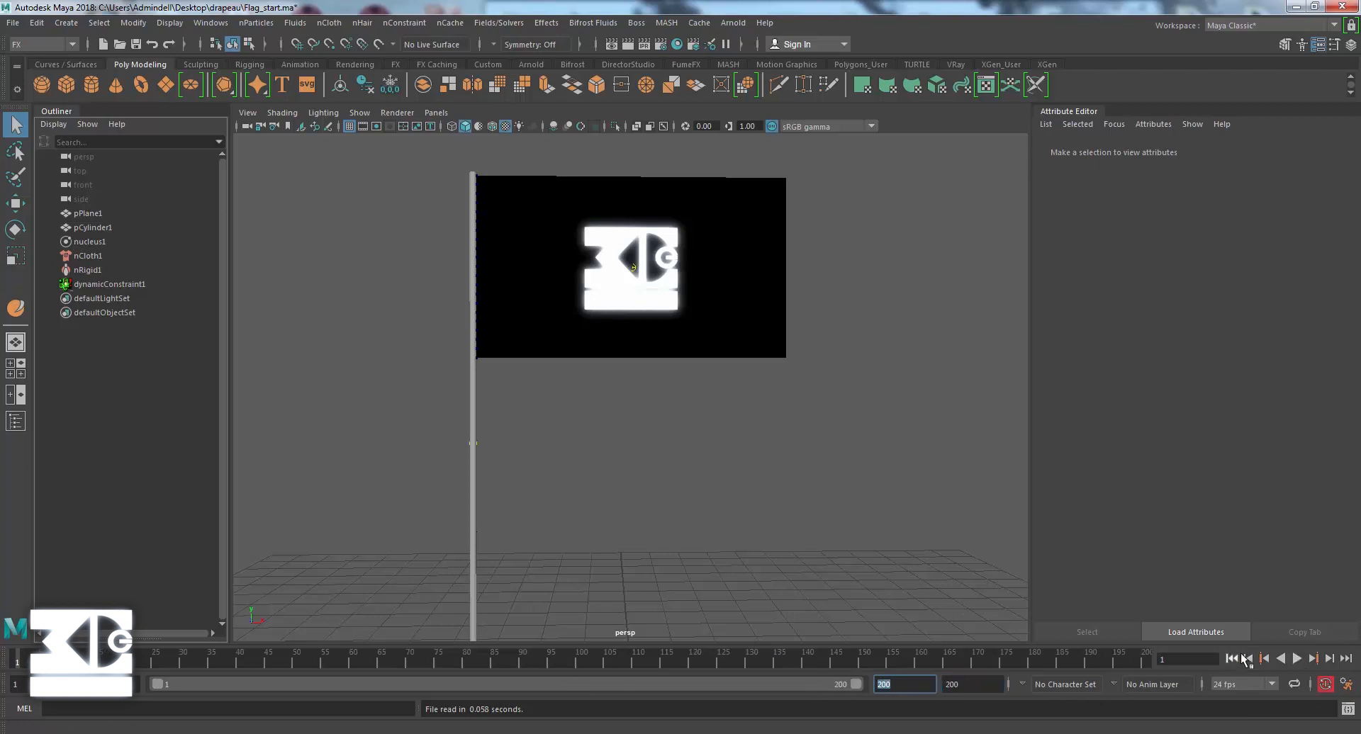
Play the flag's cloth simulation to check its motion, stop it and return to the first frame.
{"action": "left_click", "coordinate": [1297, 658]}
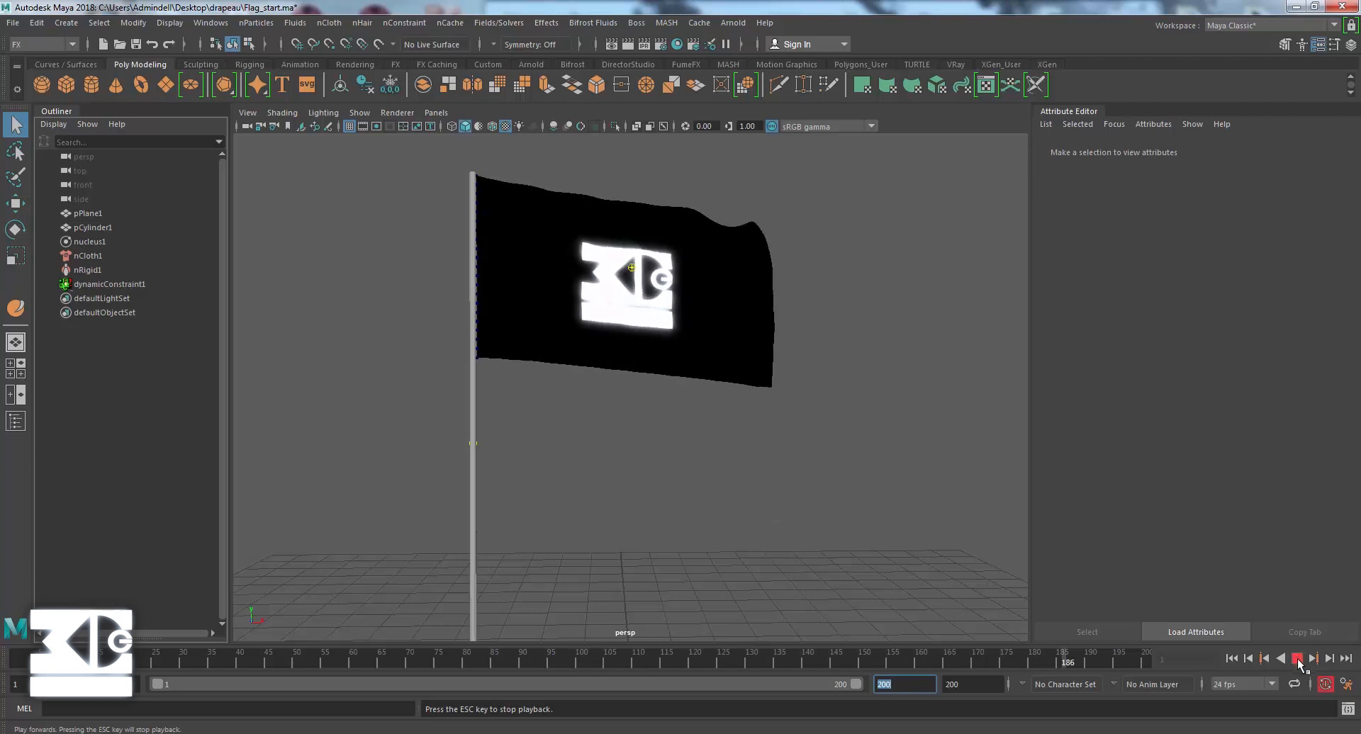
{"action": "left_click", "coordinate": [1296, 658]}
{"action": "left_click", "coordinate": [1231, 659]}
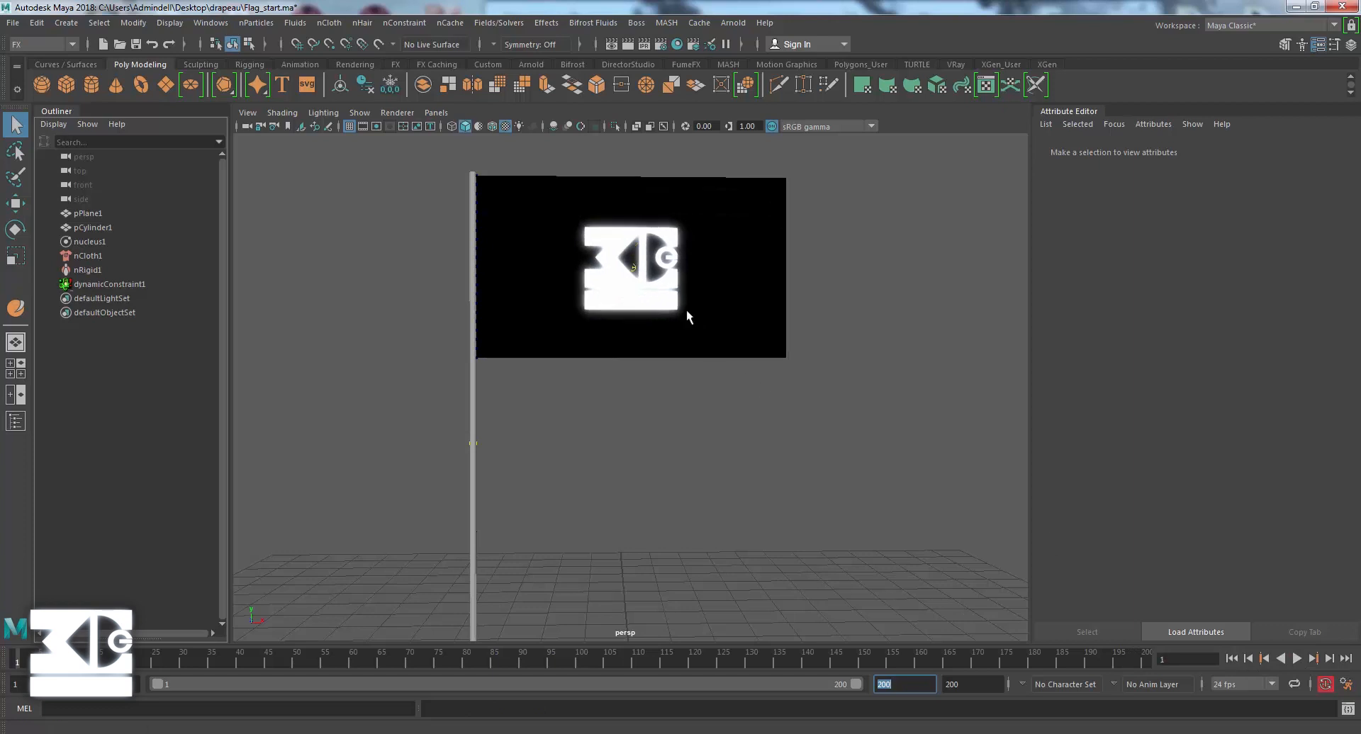
Paint-select an irregular band of vertices running from the upper to the lower edge through the middle of the flag.
{"action": "left_click", "coordinate": [636, 215]}
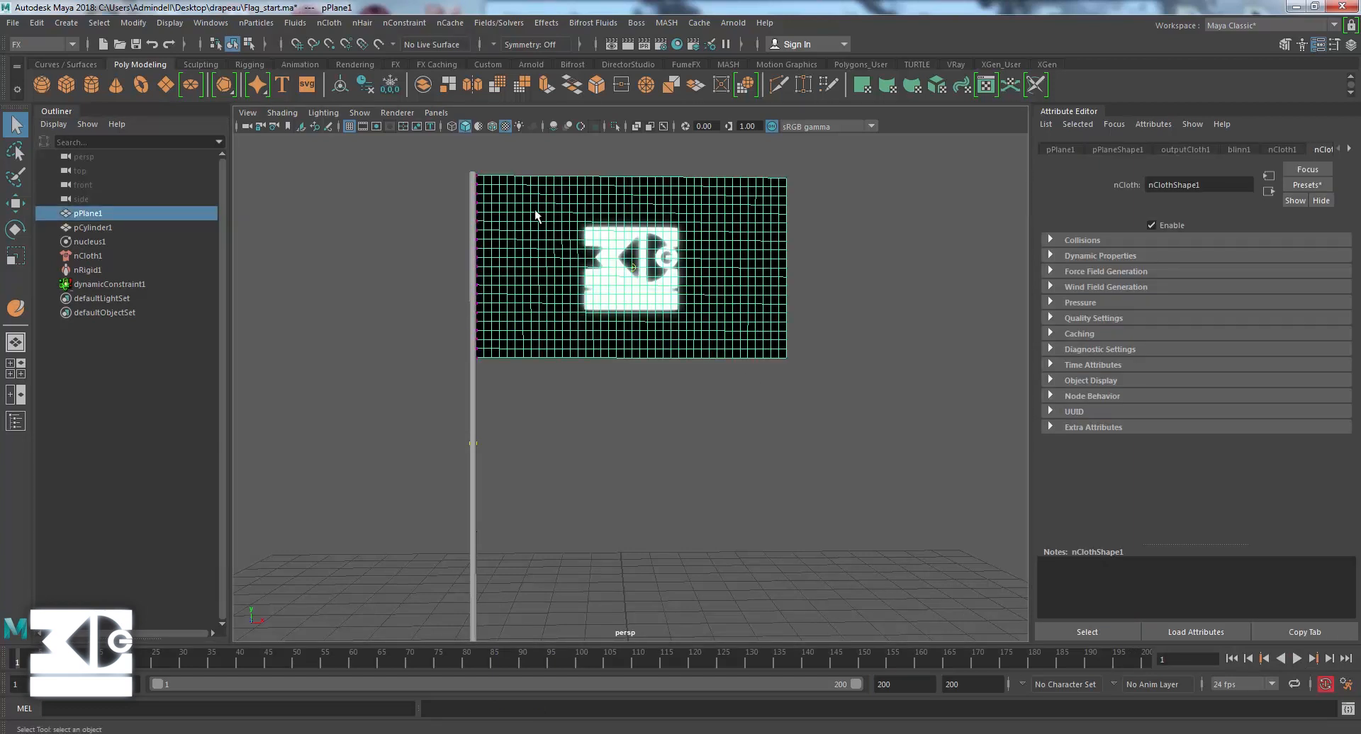
{"action": "right_click_drag", "start_coordinate": [586, 205], "coordinate": [537, 203]}
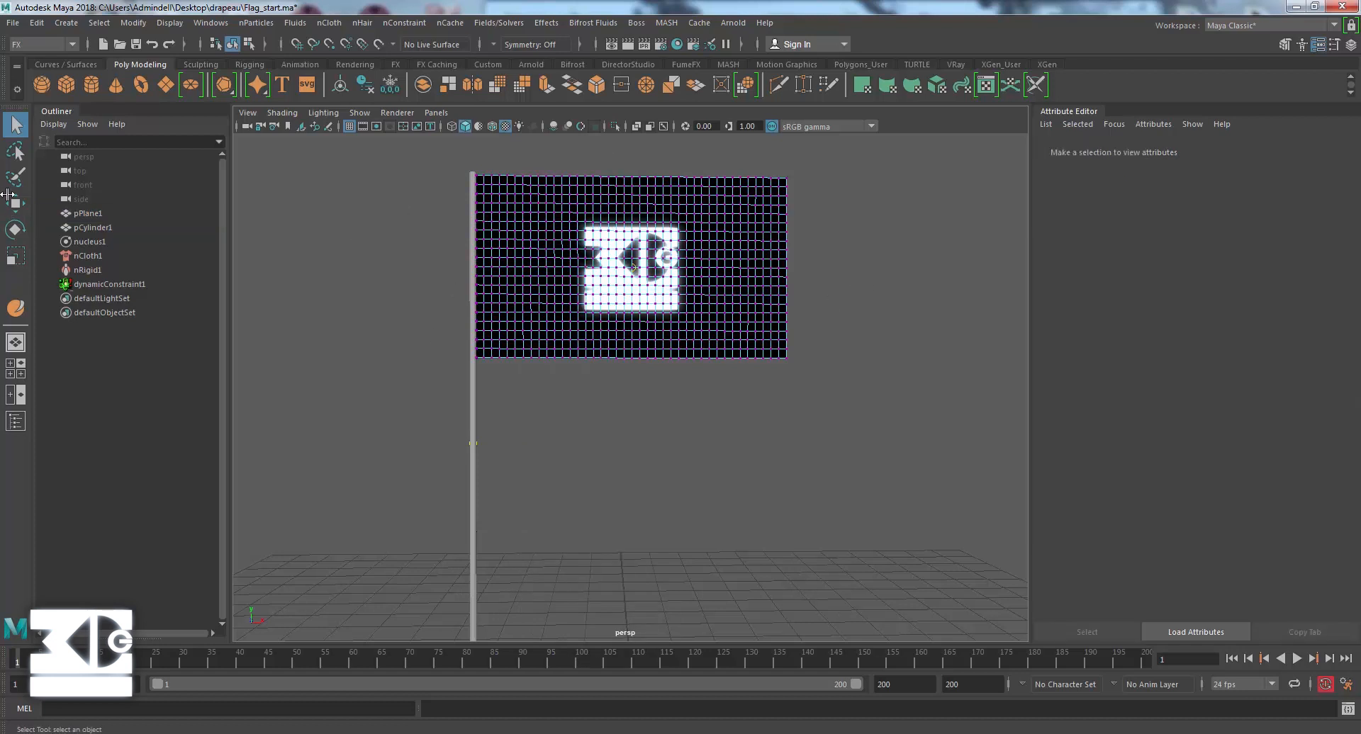
{"action": "left_click", "coordinate": [13, 177]}
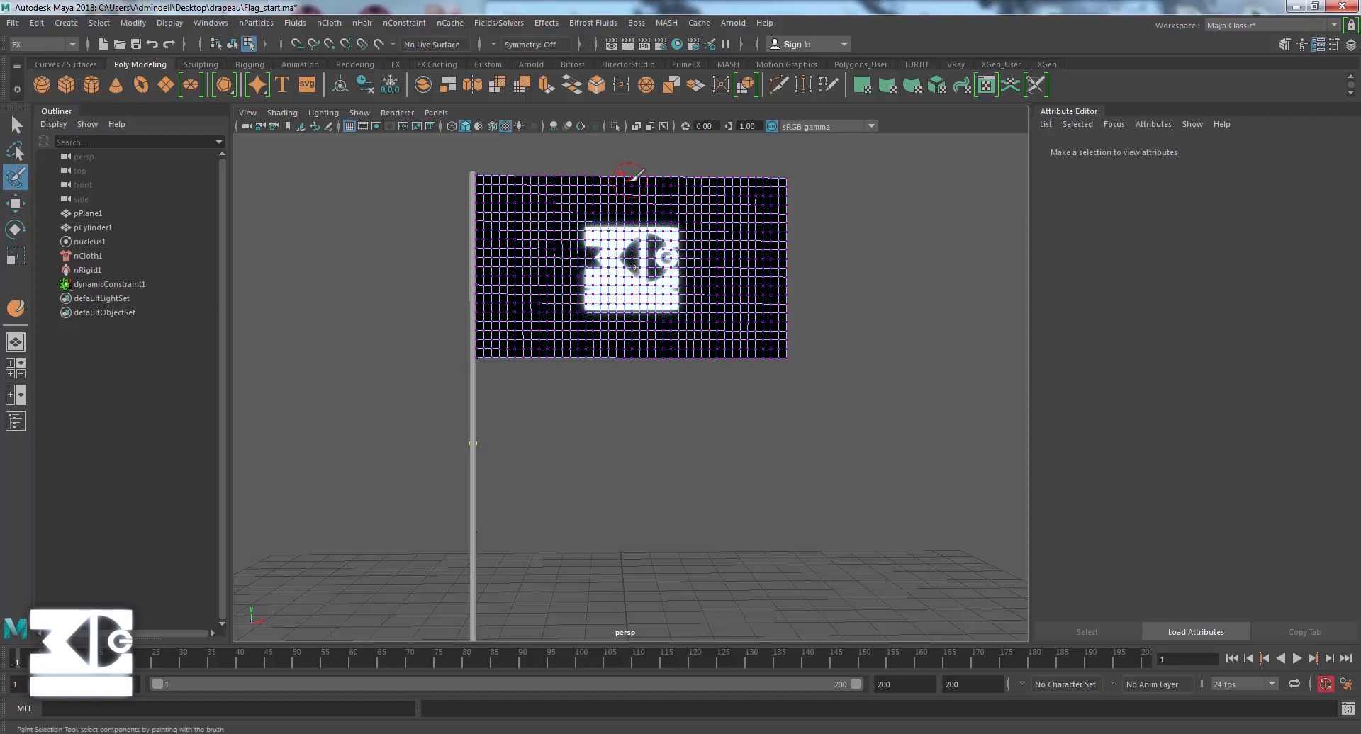
{"action": "key", "text": "b"}
{"action": "mouse_move", "coordinate": [604, 186]}
{"action": "left_mouse_down"}
{"action": "mouse_move", "coordinate": [656, 178]}
{"action": "mouse_move", "coordinate": [610, 192]}
{"action": "left_mouse_up"}
{"action": "mouse_move", "coordinate": [678, 201]}
{"action": "left_mouse_down"}
{"action": "mouse_move", "coordinate": [596, 339]}
{"action": "mouse_move", "coordinate": [614, 385]}
{"action": "left_mouse_up"}
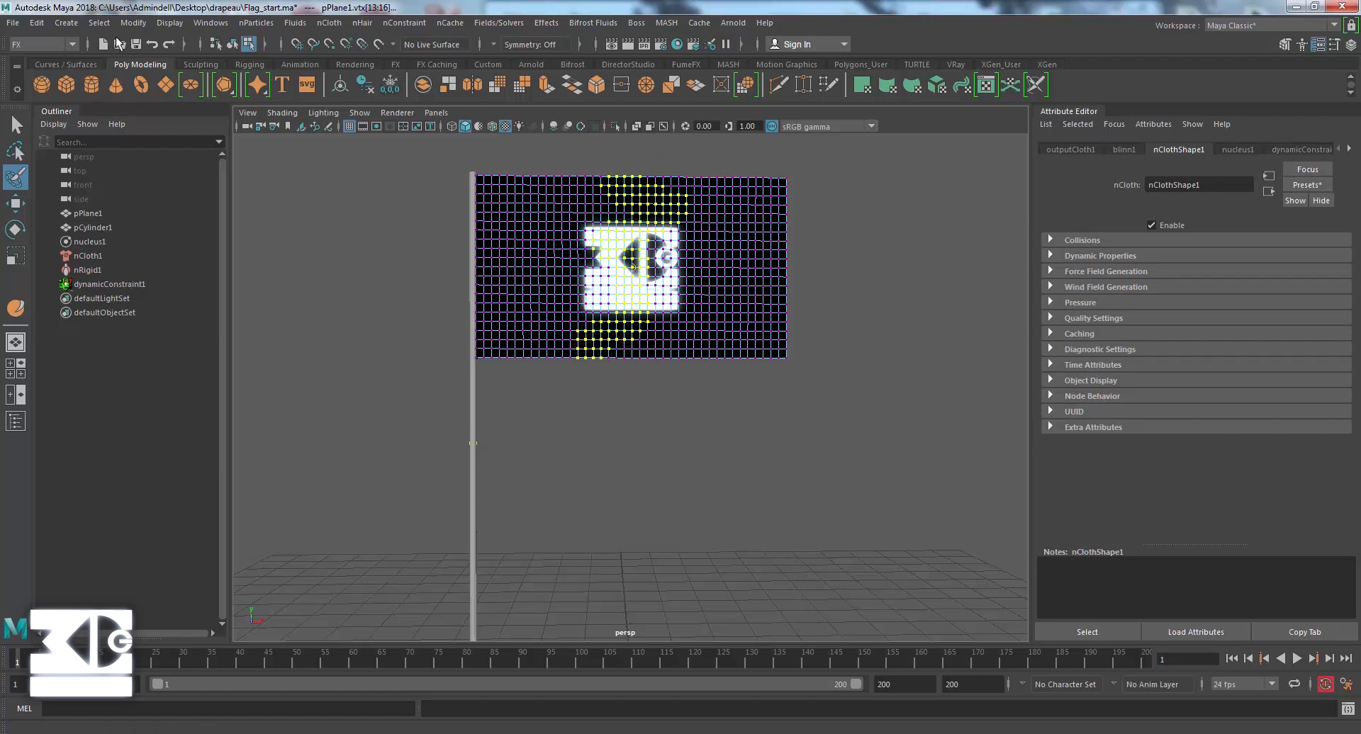
Make the selected flag vertices a Tearable Surface and show the new dynamic constraint's attributes.
{"action": "left_click", "coordinate": [398, 24]}
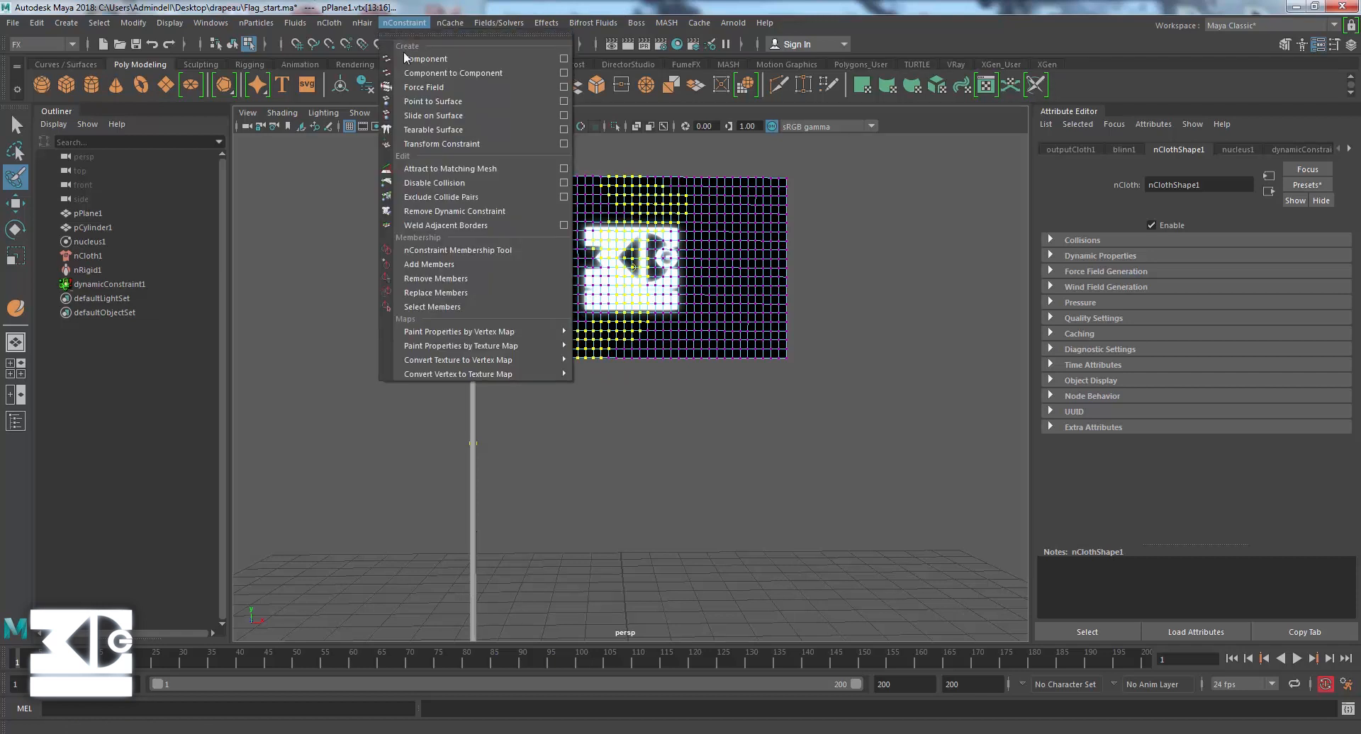
{"action": "left_click", "coordinate": [422, 129]}
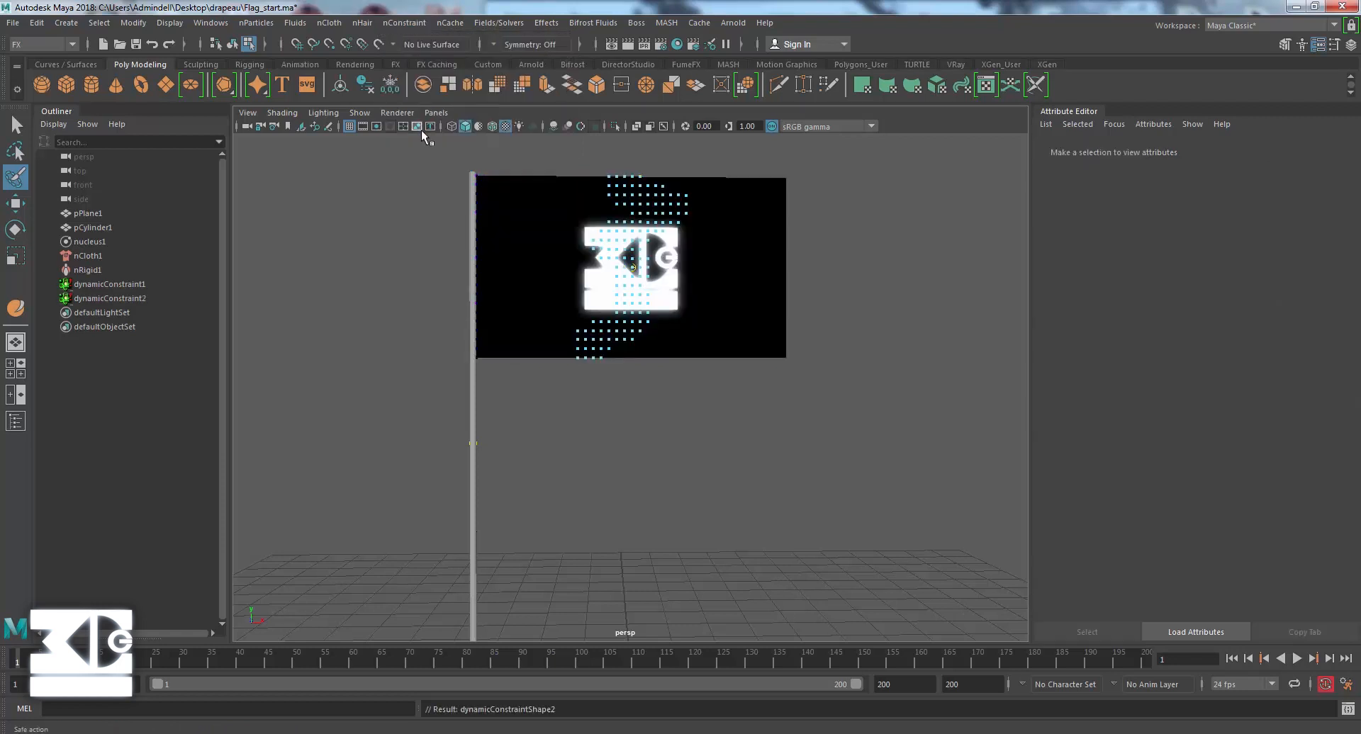
{"action": "left_click", "coordinate": [117, 297]}
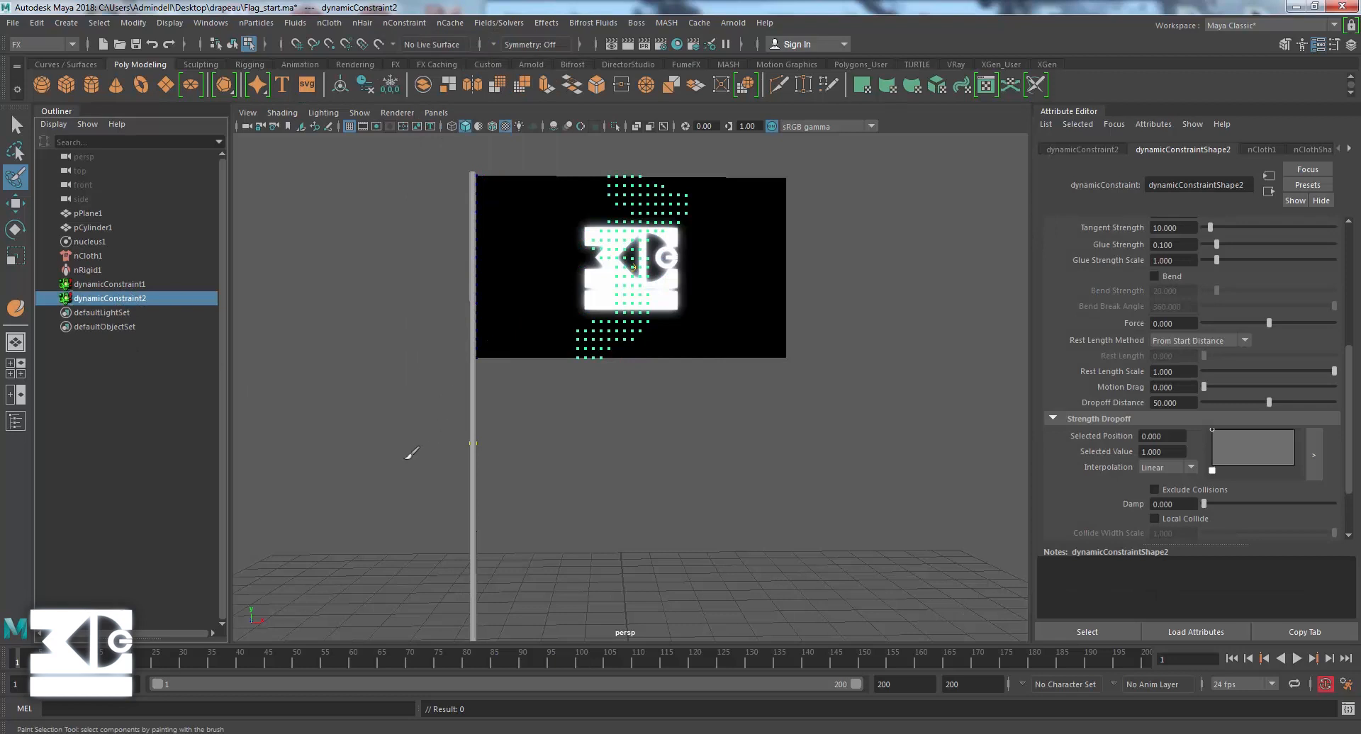
{"action": "scroll", "coordinate": [1139, 343], "scroll_direction": "up", "scroll_amount": 6}
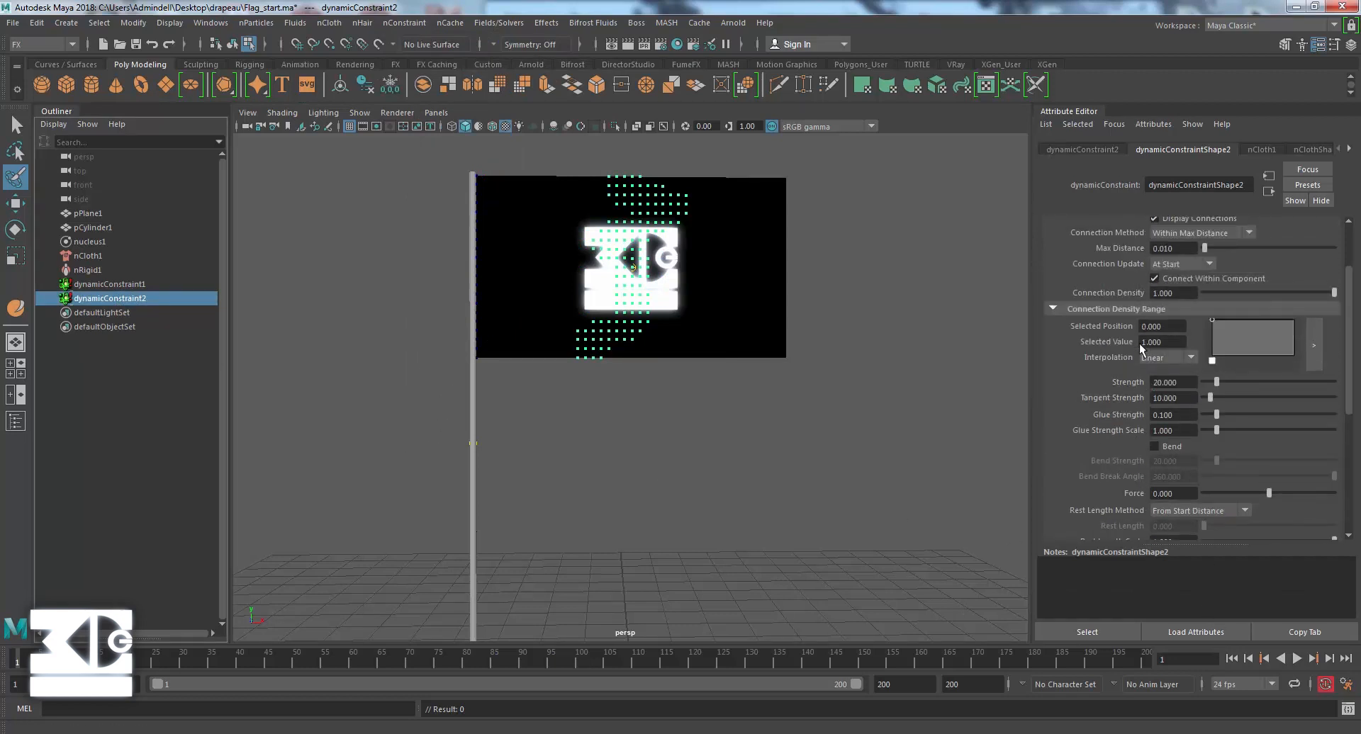
{"action": "scroll", "coordinate": [1162, 319], "scroll_direction": "down", "scroll_amount": 8}
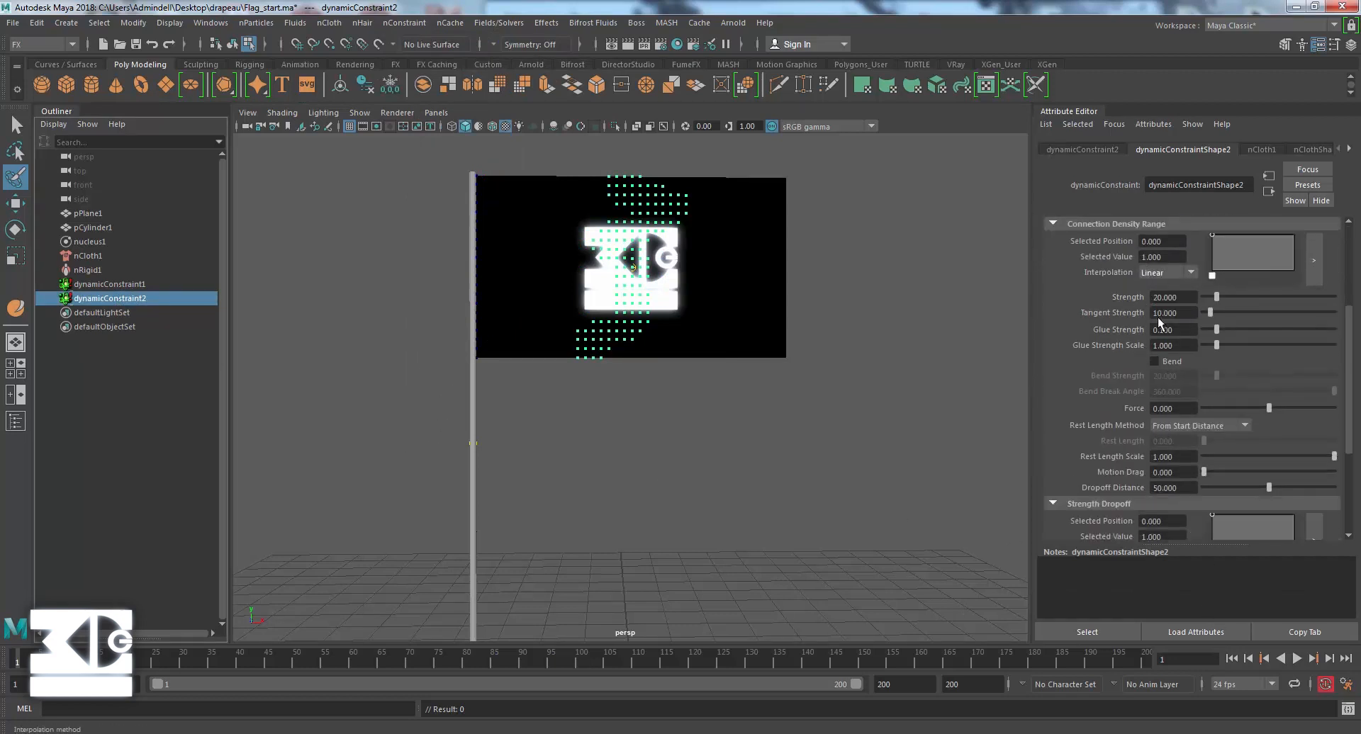
Play the simulation to test tearing with the default constraint settings, and return to the first frame.
{"action": "left_click", "coordinate": [1297, 659]}
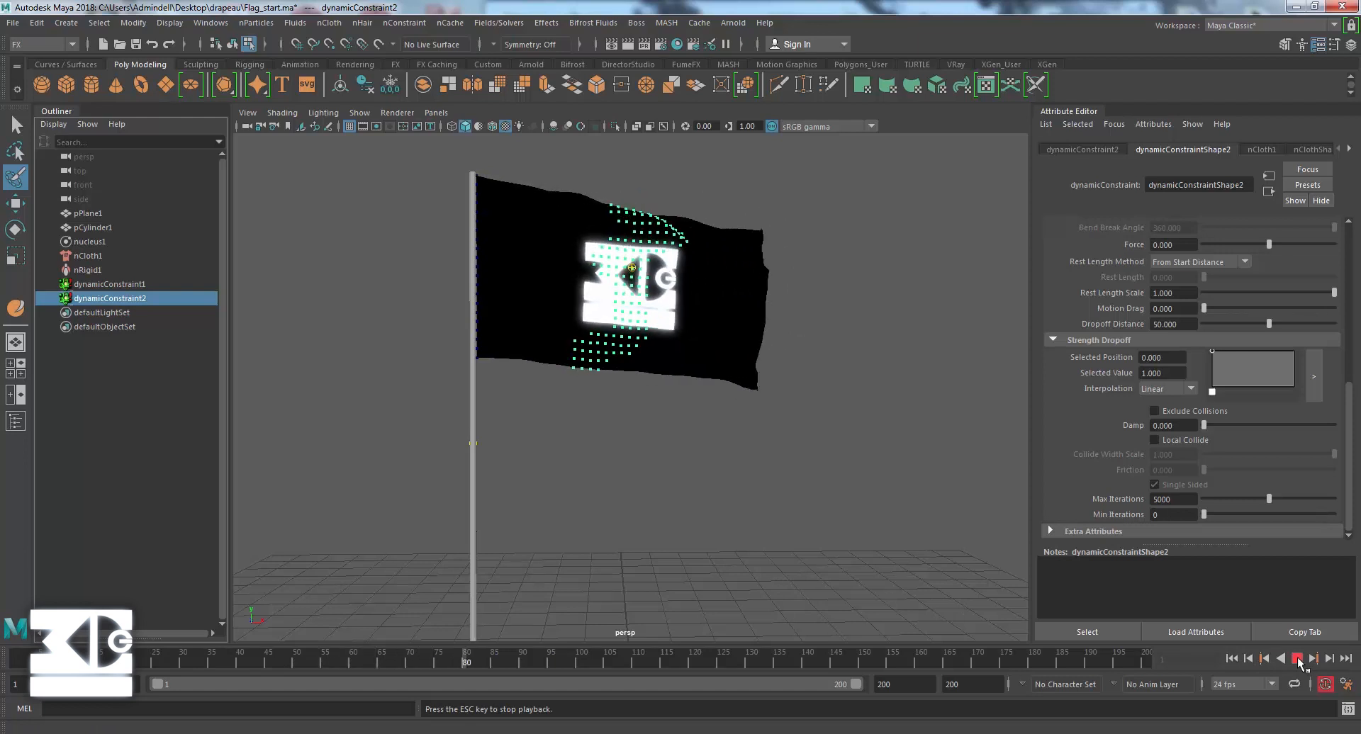
{"action": "left_click", "coordinate": [1298, 659]}
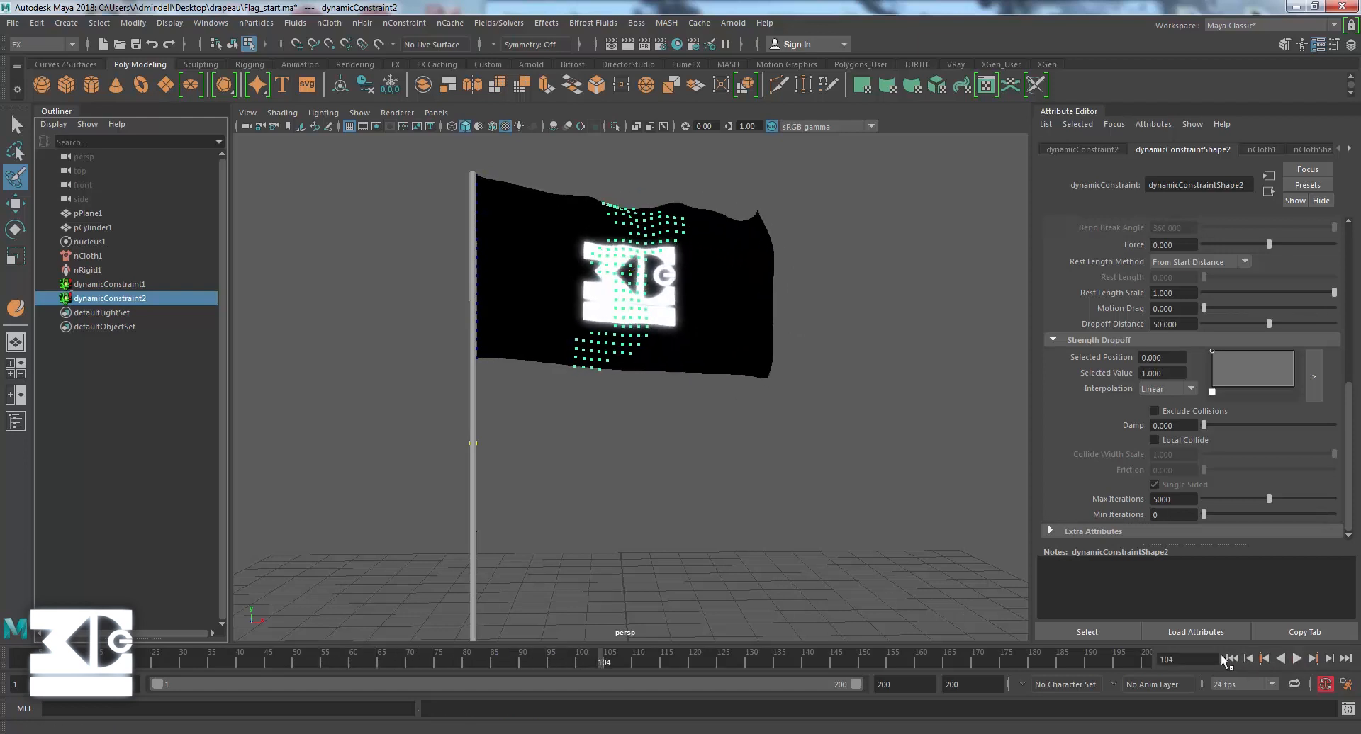
{"action": "left_click", "coordinate": [1231, 659]}
Set the tear constraint's Glue Strength to 0.5, test the simulation and return to the first frame.
{"action": "scroll", "coordinate": [1130, 468], "scroll_direction": "up", "scroll_amount": 5}
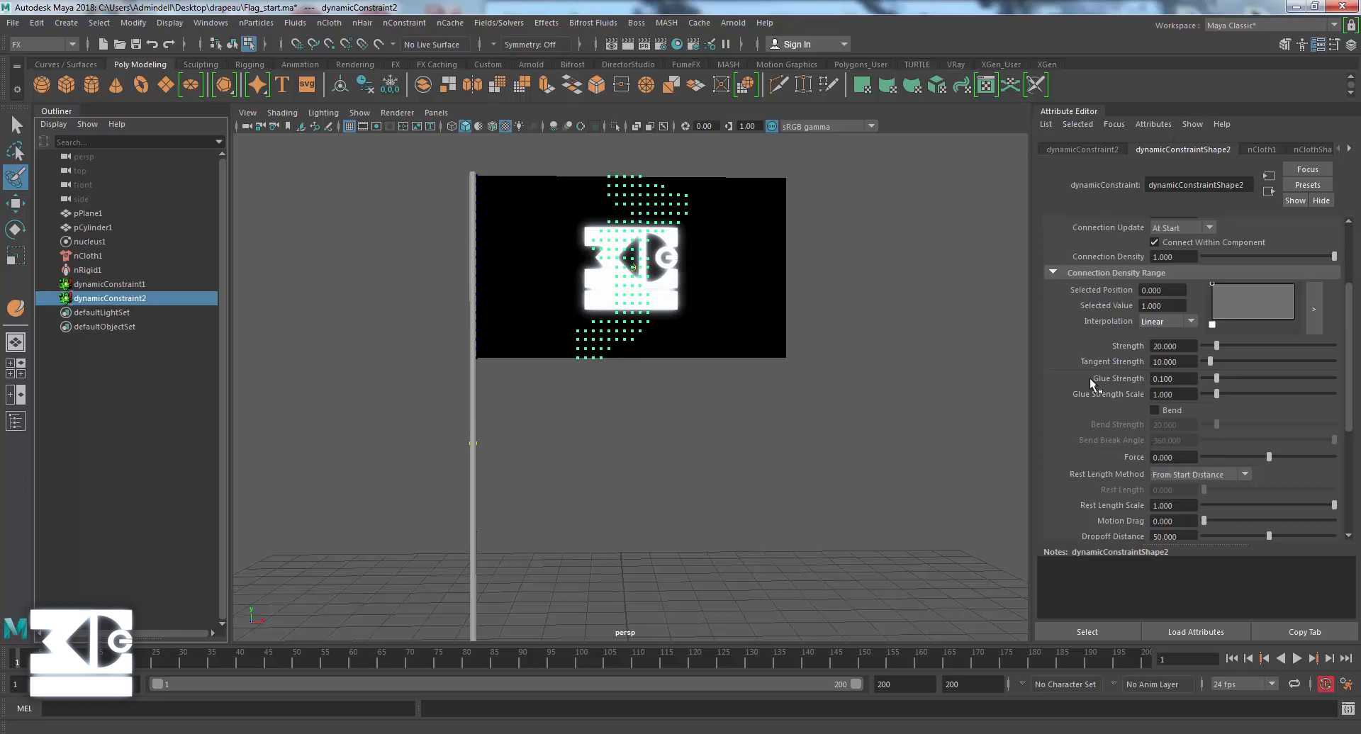
{"action": "scroll", "coordinate": [1090, 379], "scroll_direction": "up", "scroll_amount": 4}
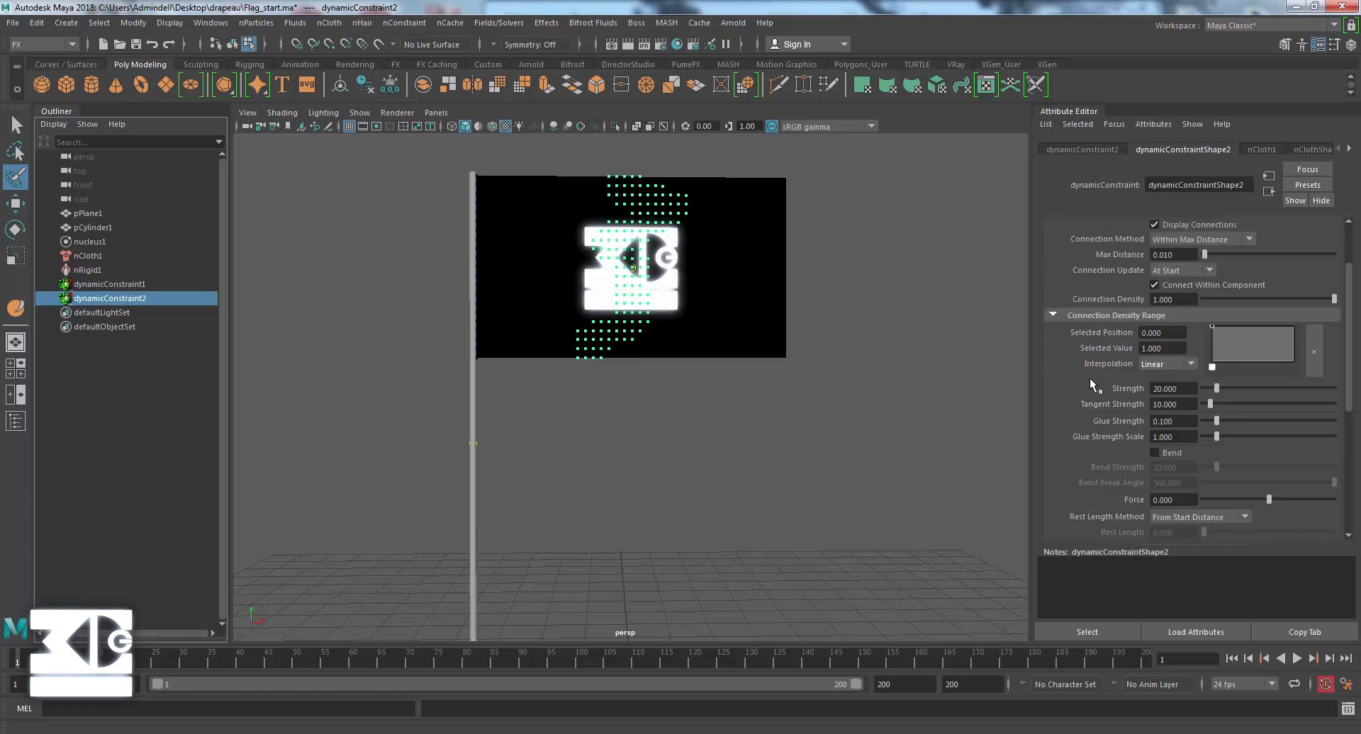
{"action": "scroll", "coordinate": [1091, 378], "scroll_direction": "up", "scroll_amount": 2}
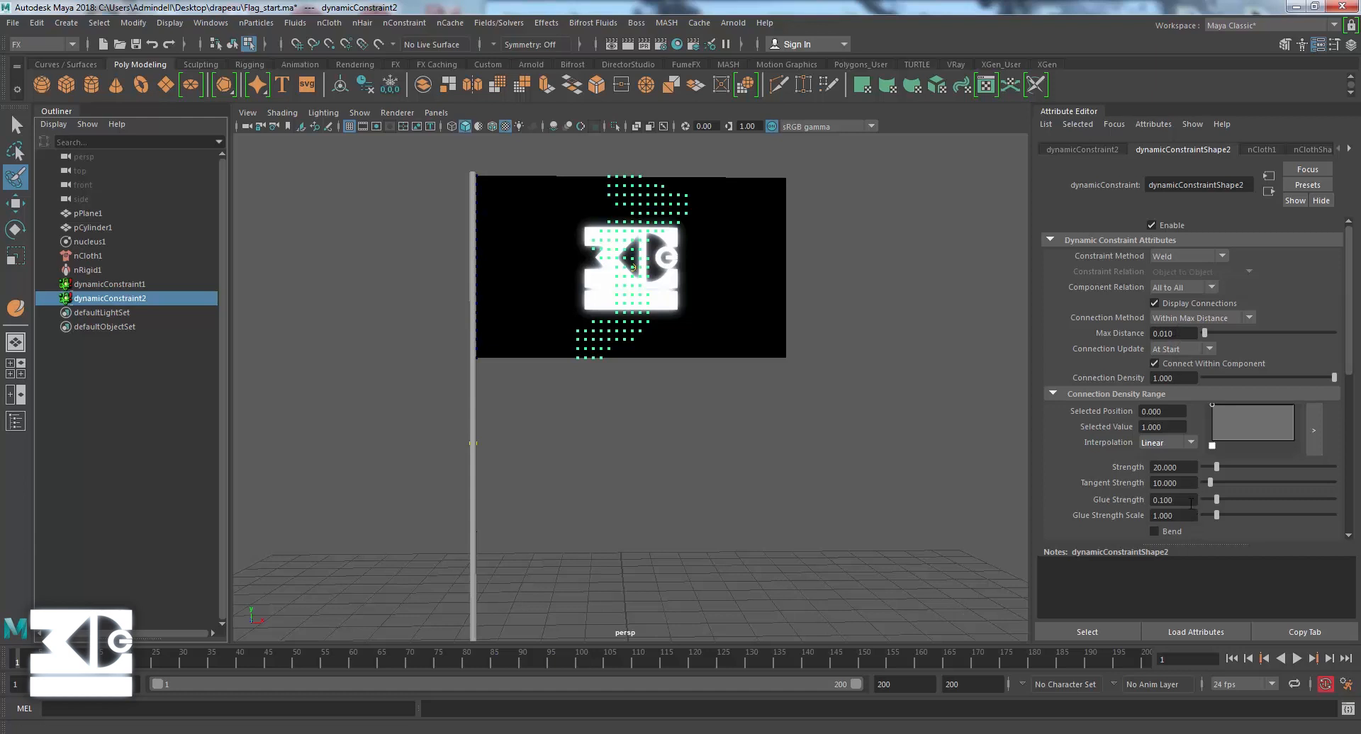
{"action": "scroll", "coordinate": [1191, 503], "scroll_direction": "down", "scroll_amount": 2}
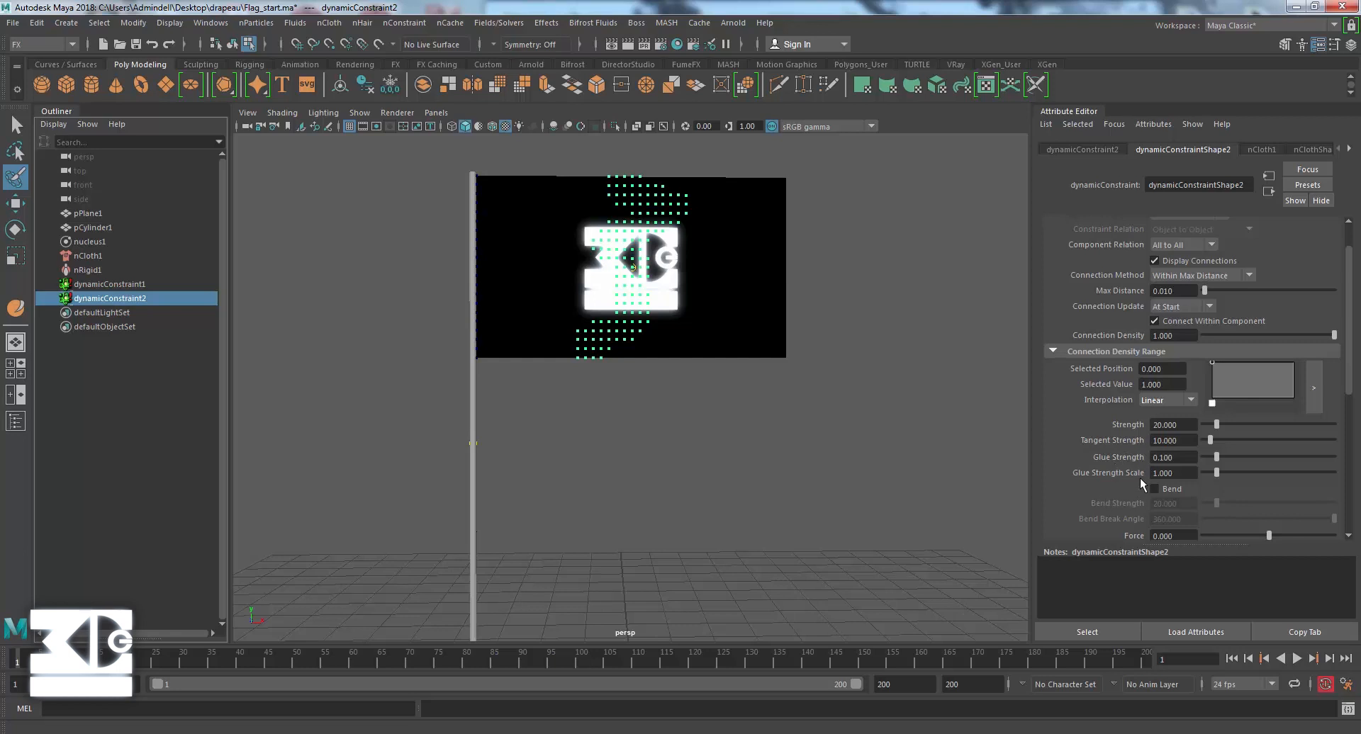
{"action": "left_click", "coordinate": [1181, 458]}
{"action": "type", "text": ".5"}
{"action": "key", "text": "Return"}
{"action": "left_click", "coordinate": [1296, 658]}
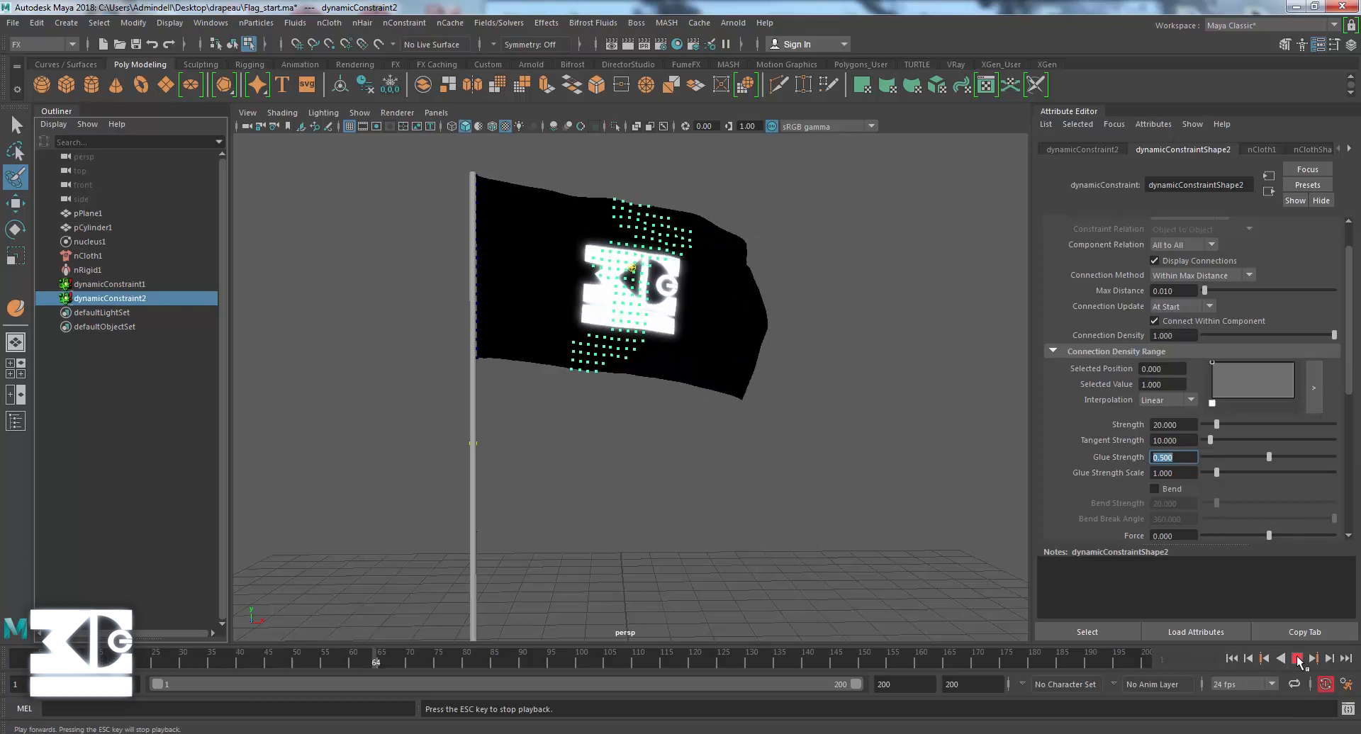
{"action": "left_click", "coordinate": [1298, 658]}
{"action": "left_click", "coordinate": [1231, 659]}
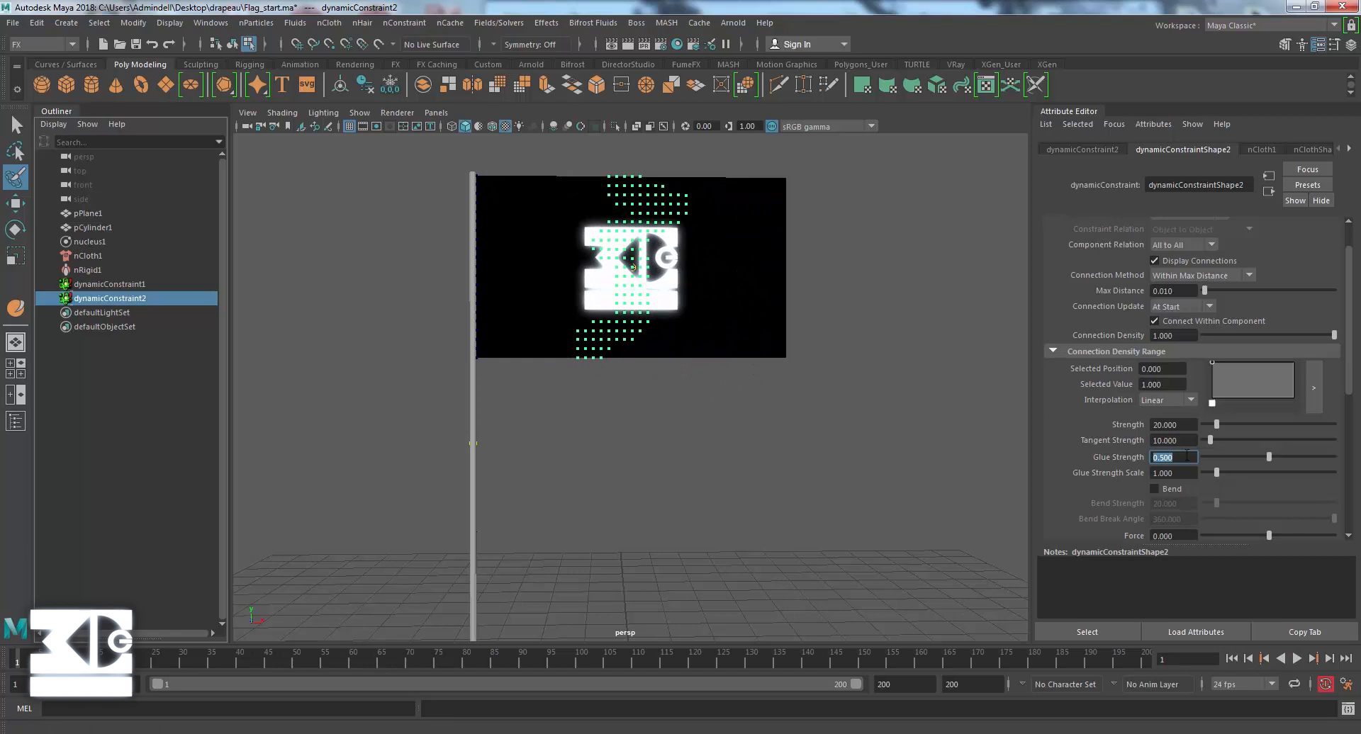
Lower the tear constraint's Glue Strength to 0.01, test the simulation and return to the first frame.
{"action": "type", "text": "0.01"}
{"action": "key", "text": "Return"}
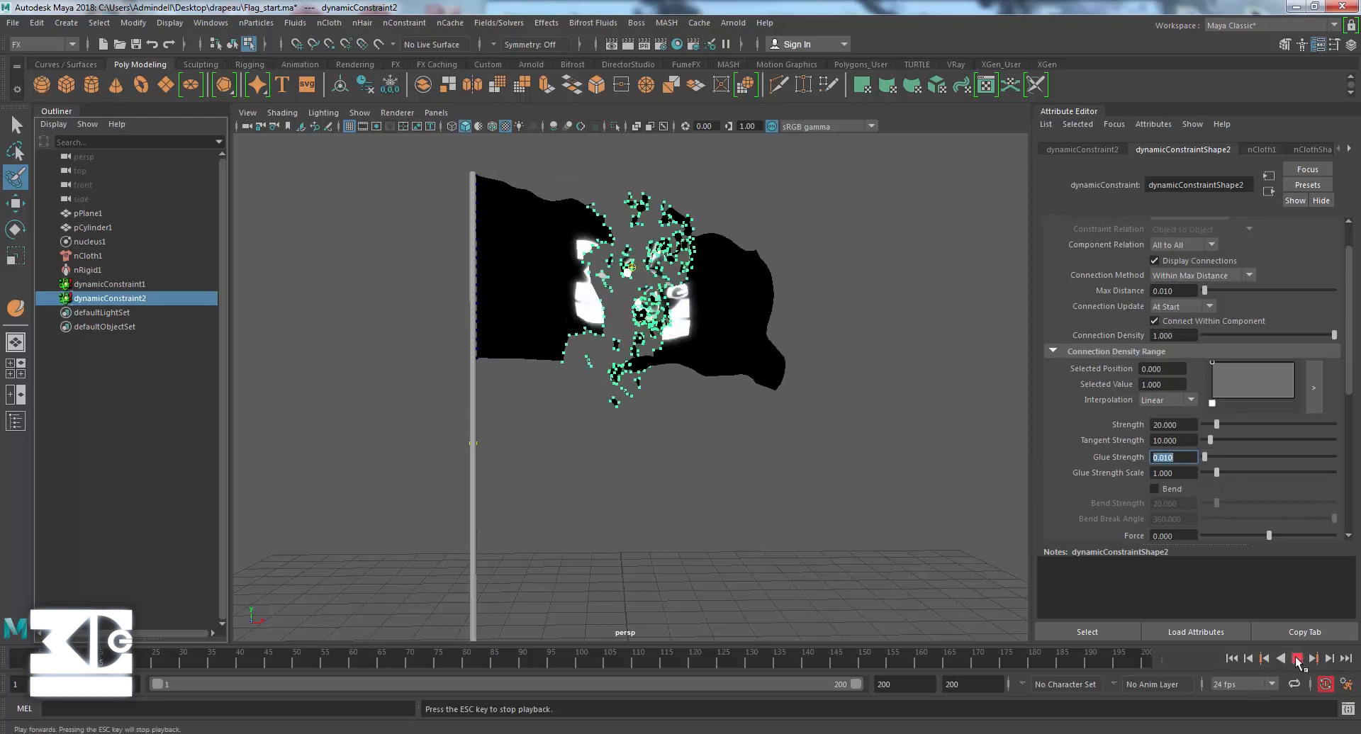
{"action": "left_click", "coordinate": [1297, 659]}
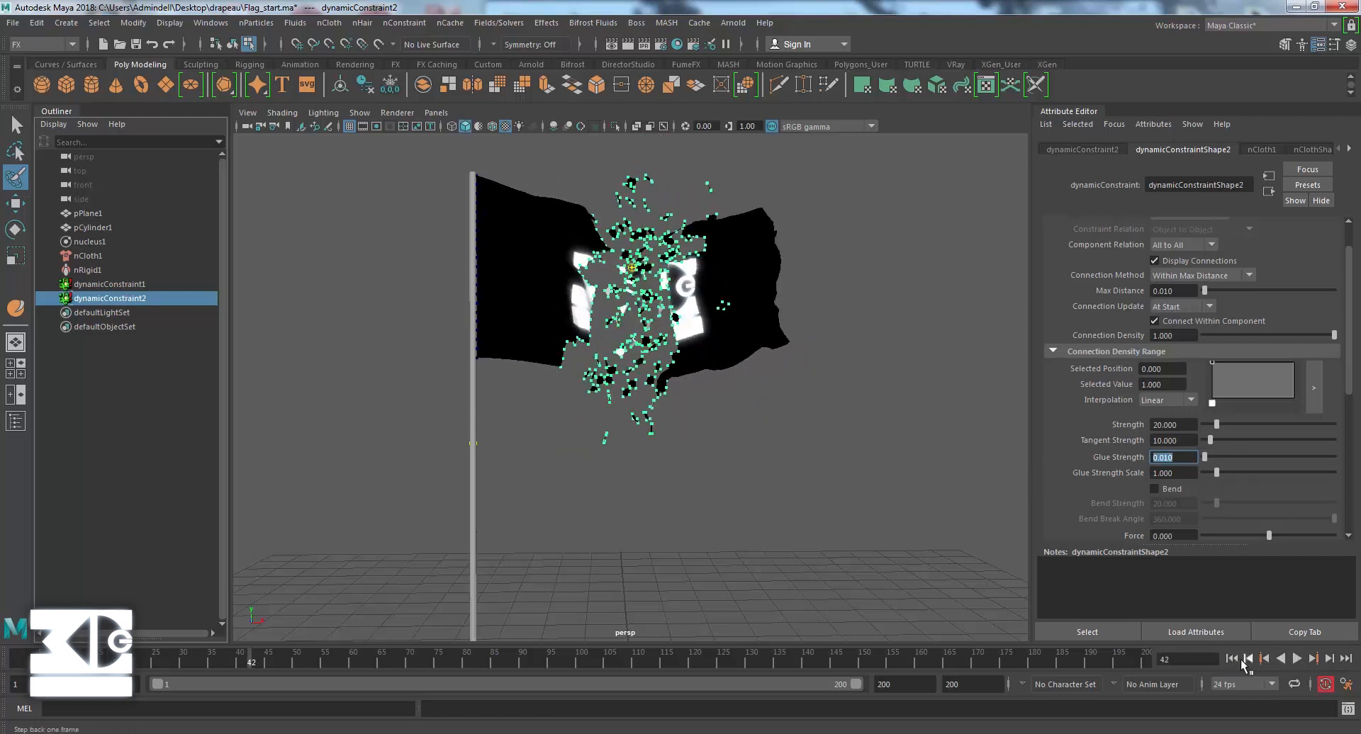
{"action": "left_click", "coordinate": [1231, 658]}
Set the tear constraint's Glue Strength to 0.1, test the simulation and return to the first frame.
{"action": "left_click", "coordinate": [1176, 457]}
{"action": "left_click_drag", "start_coordinate": [1178, 458], "coordinate": [1083, 457]}
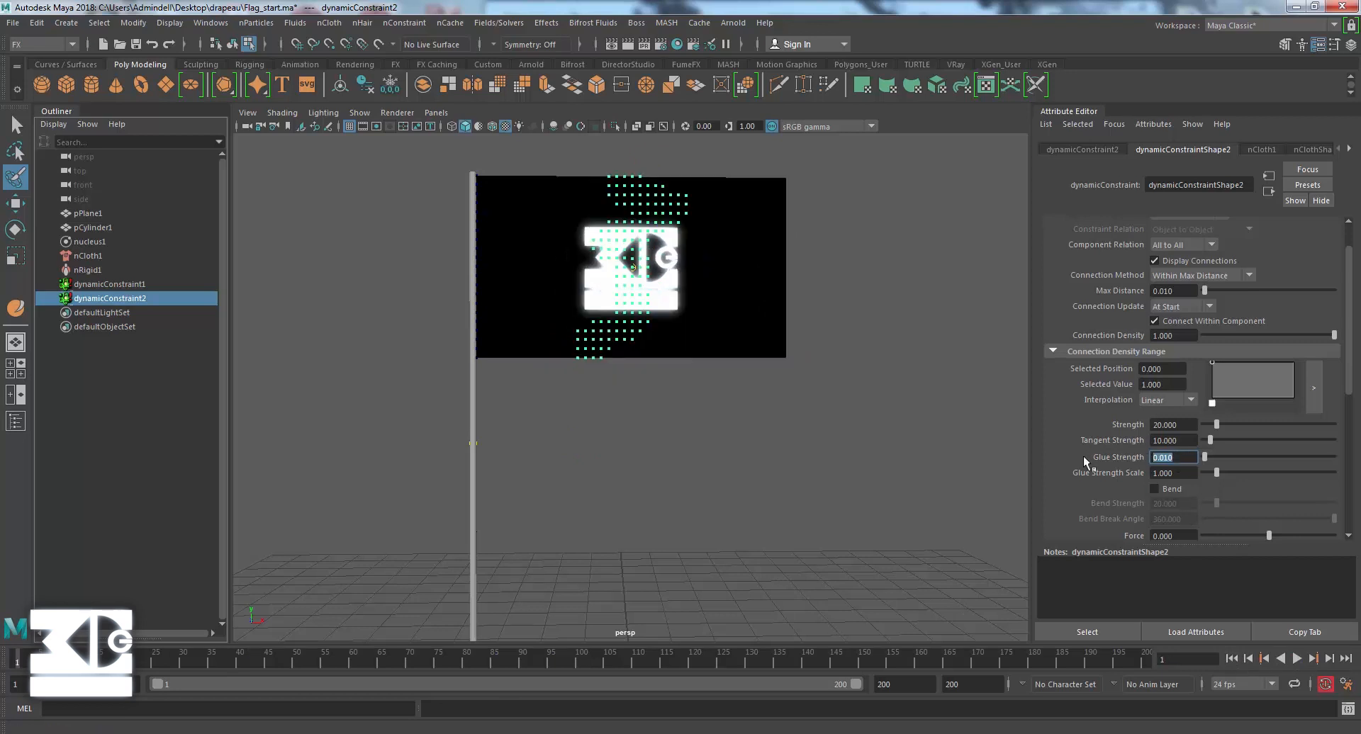
{"action": "type", "text": "0.1"}
{"action": "key", "text": "Return"}
{"action": "left_click", "coordinate": [1296, 658]}
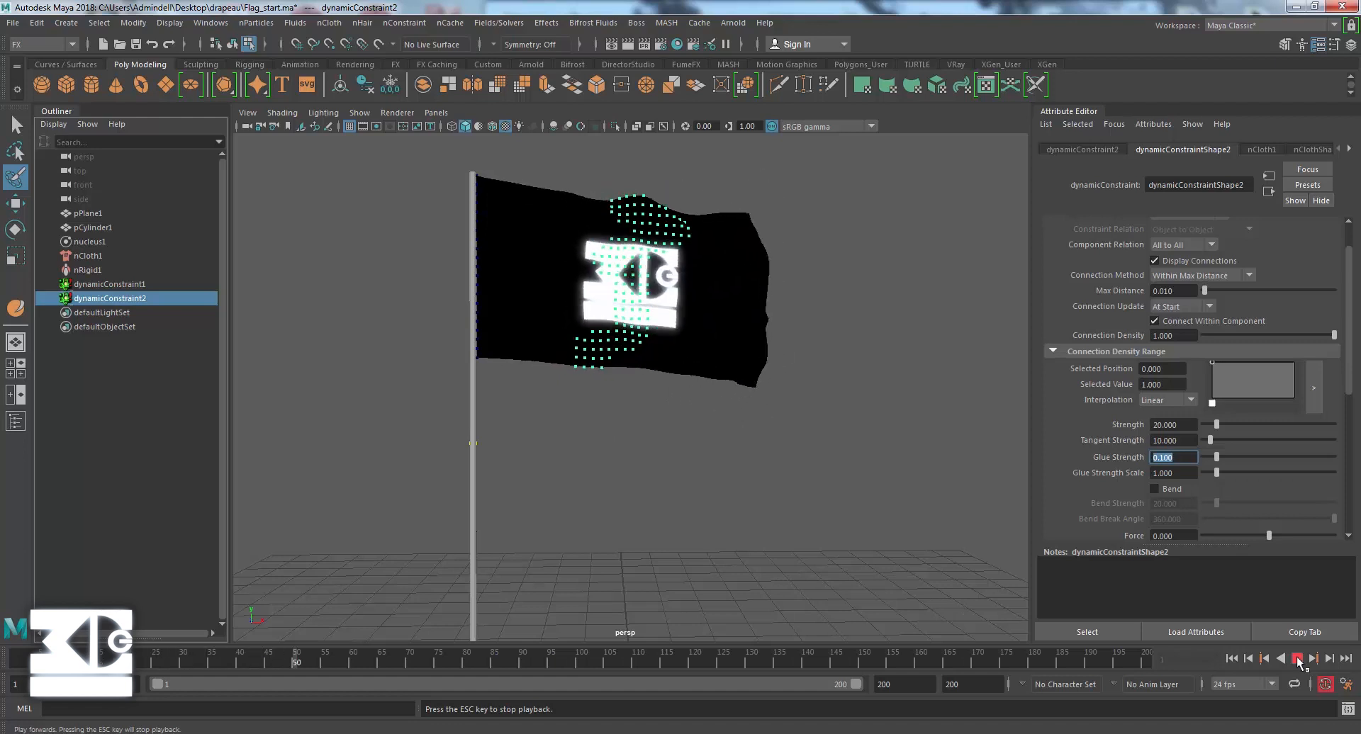
{"action": "left_click", "coordinate": [1298, 658]}
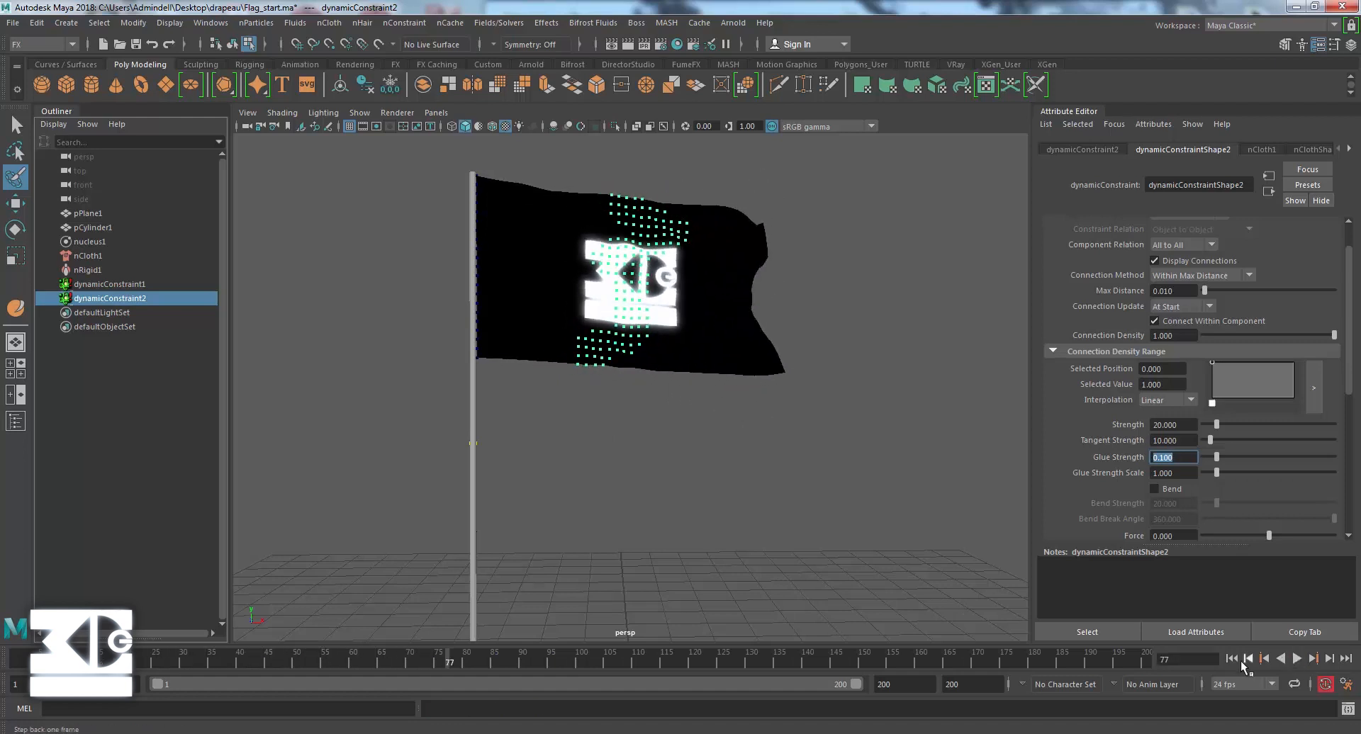
{"action": "left_click", "coordinate": [1232, 657]}
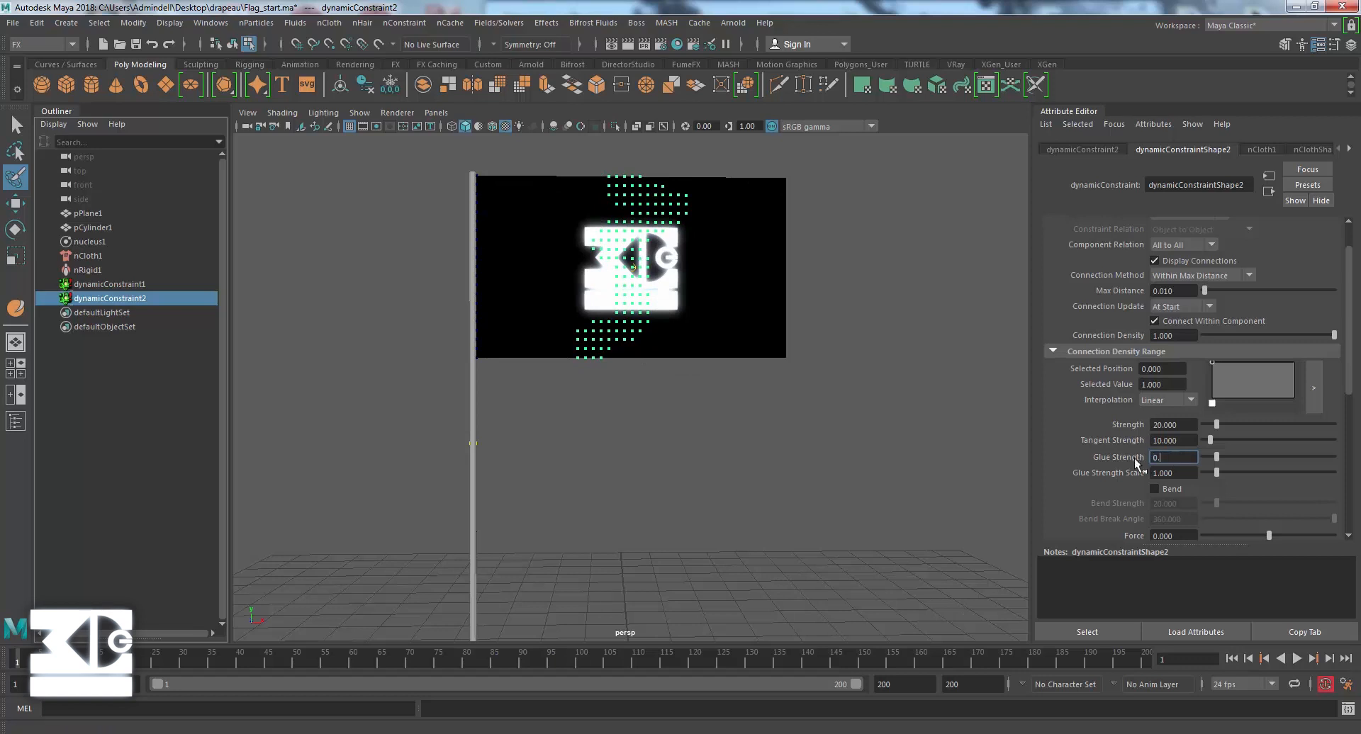
Set the tear constraint's Glue Strength to 0.08, test the simulation and return to the first frame.
{"action": "type", "text": "0.8"}
{"action": "key", "text": "BackSpace"}
{"action": "type", "text": "08"}
{"action": "key", "text": "Return"}
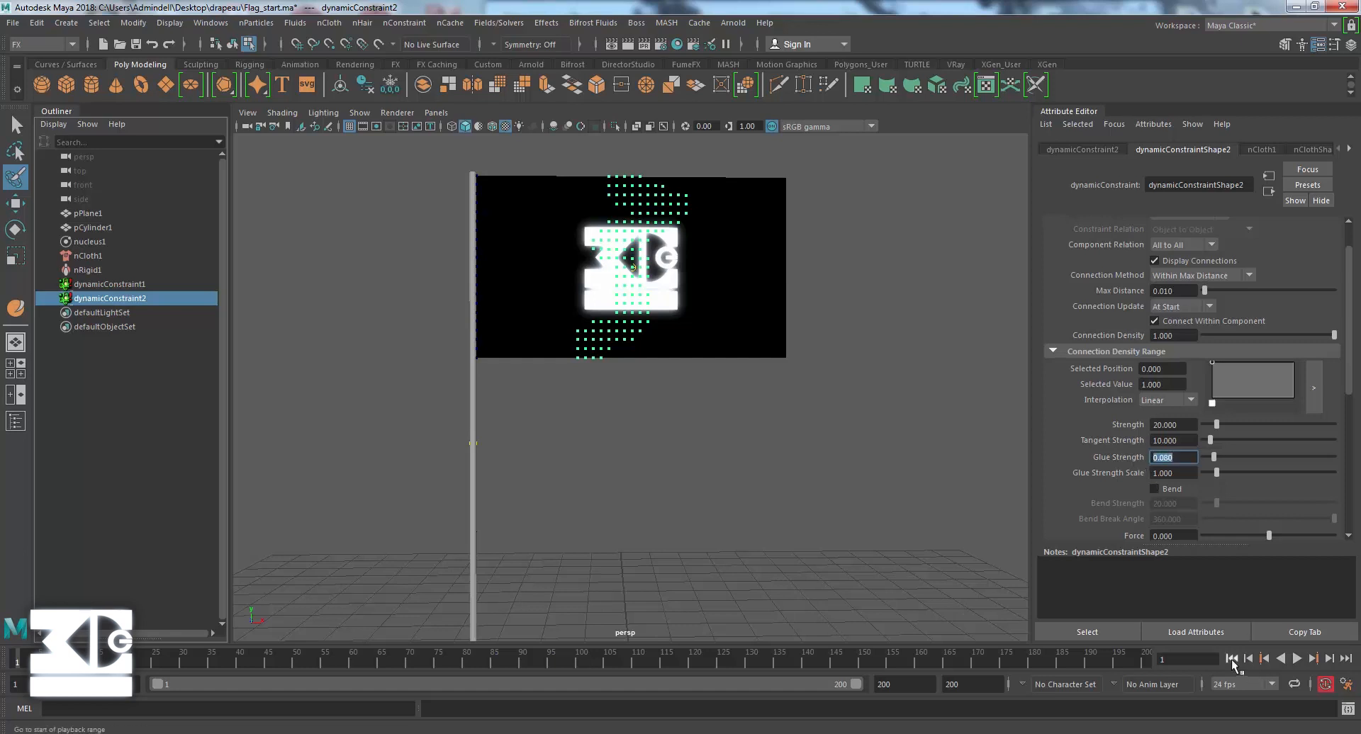
{"action": "left_click", "coordinate": [1298, 658]}
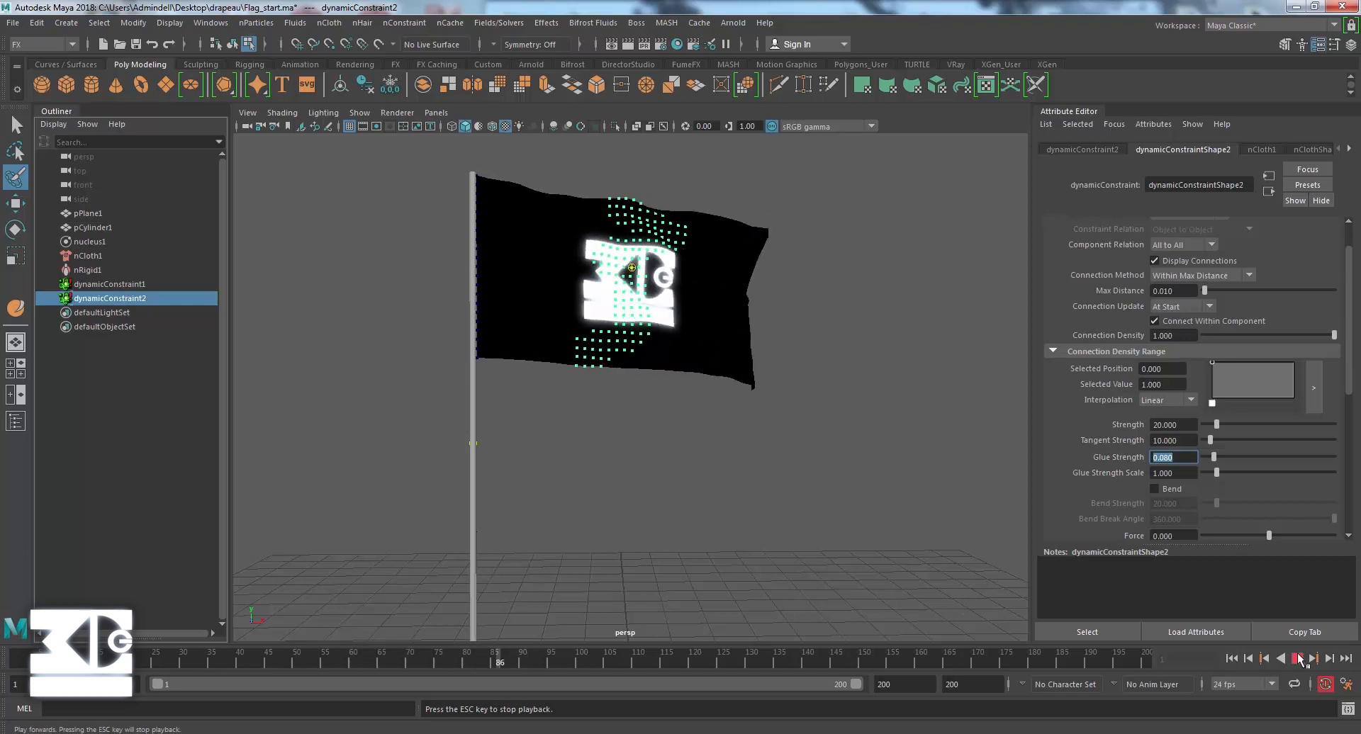
{"action": "left_click", "coordinate": [1298, 658]}
{"action": "left_click", "coordinate": [1263, 658]}
Set the tear constraint's Glue Strength to 0.06, test the simulation and return to the first frame.
{"action": "key", "text": "BackSpace"}
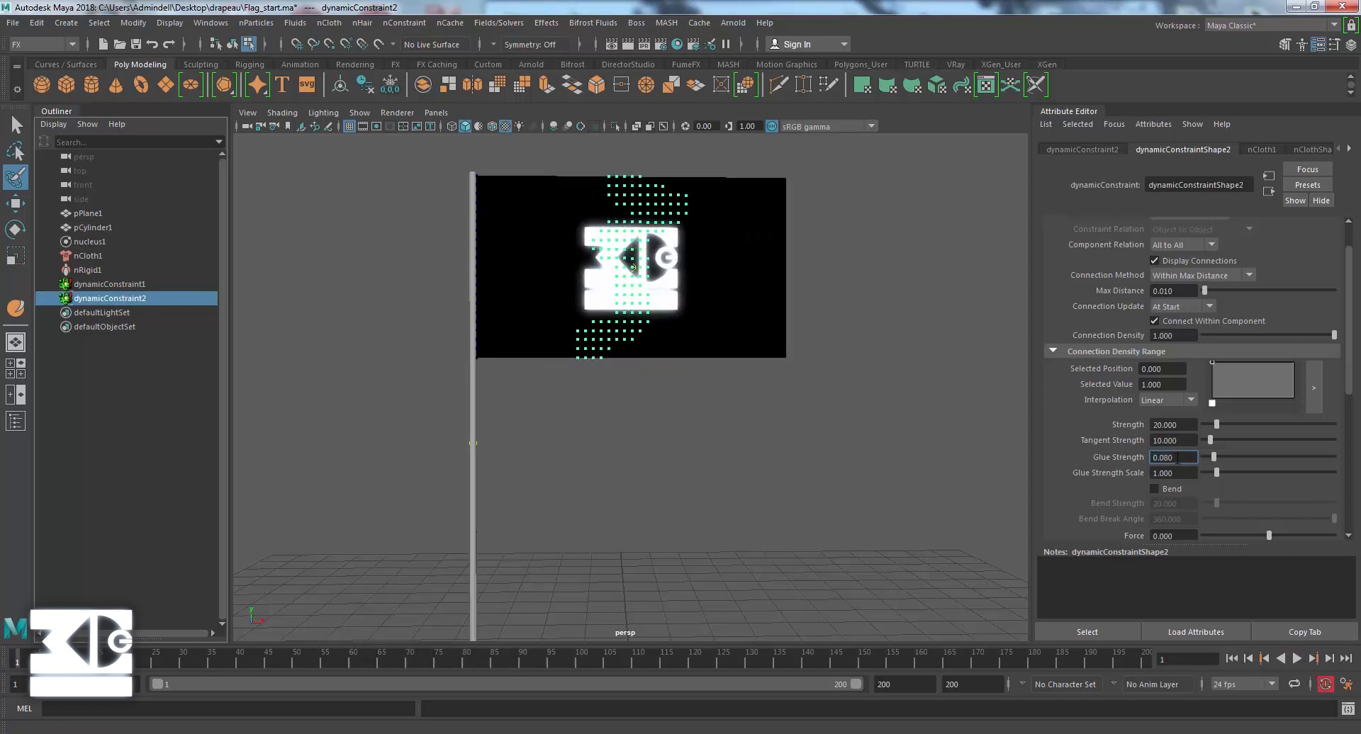
{"action": "type", "text": ".06"}
{"action": "key", "text": "Return"}
{"action": "left_click", "coordinate": [1297, 658]}
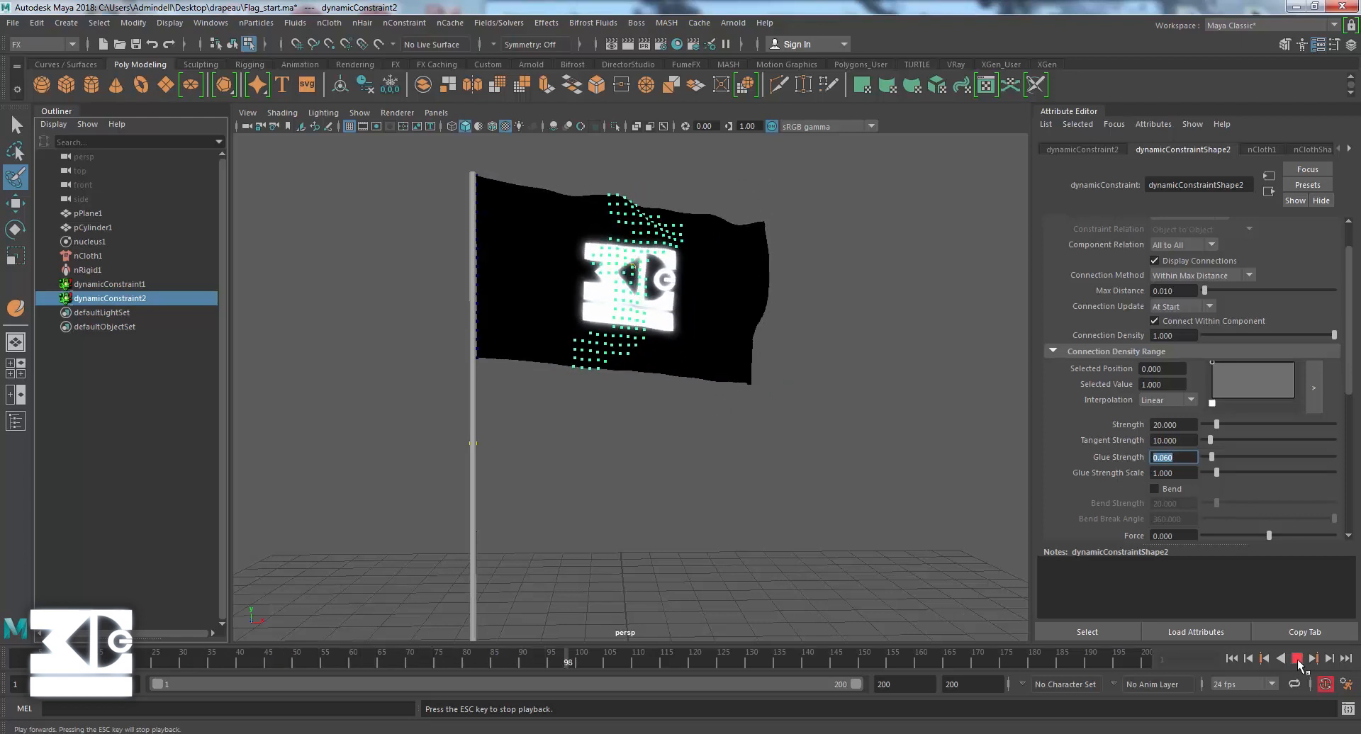
{"action": "left_click", "coordinate": [1297, 659]}
{"action": "left_click", "coordinate": [1230, 658]}
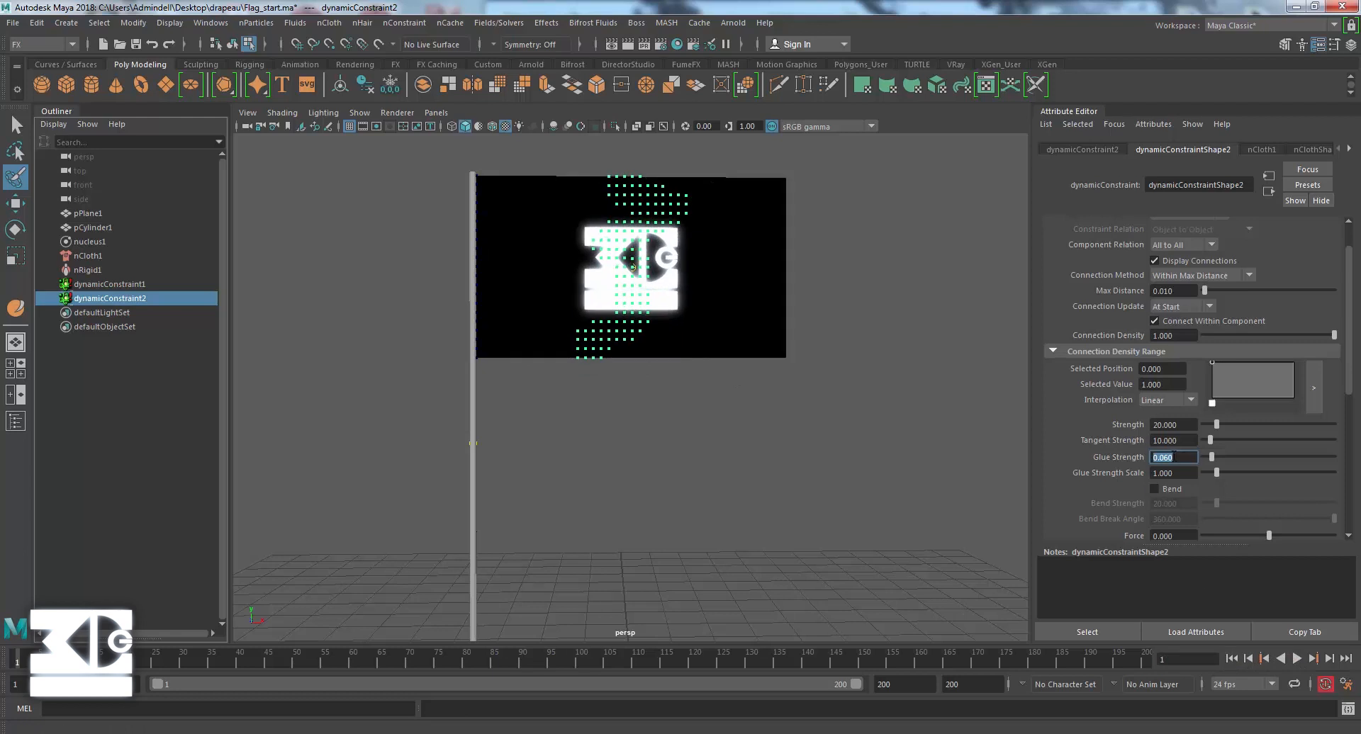
Set the tear constraint's Glue Strength to 0.055 and play the simulation to test the tearing.
{"action": "type", "text": "0.1"}
{"action": "key", "text": "BackSpace"}
{"action": "type", "text": "55"}
{"action": "key", "text": "Return"}
{"action": "left_click", "coordinate": [1293, 658]}
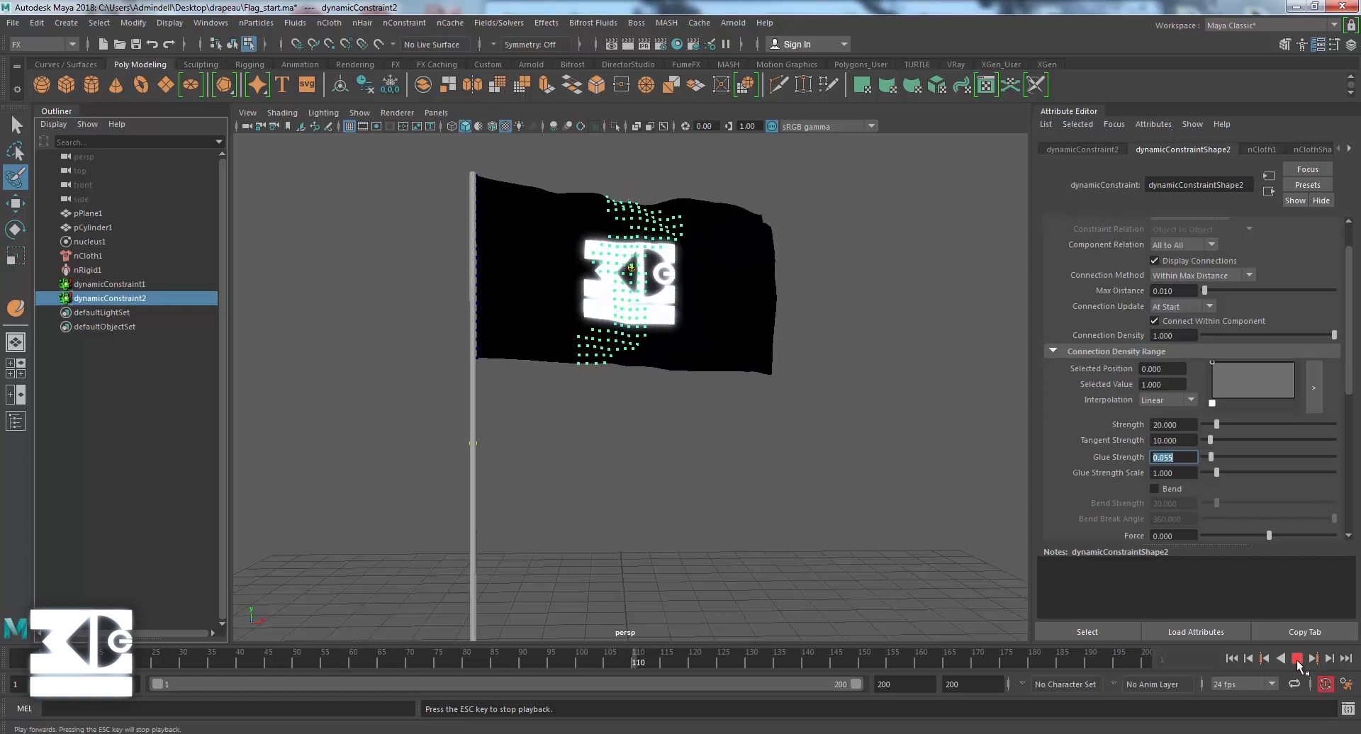
{"action": "left_click", "coordinate": [1297, 659]}
Set the tear constraint's Glue Strength to 0.05 and return to the first frame.
{"action": "left_click_drag", "start_coordinate": [1122, 461], "coordinate": [1071, 459]}
{"action": "type", "text": "0.05"}
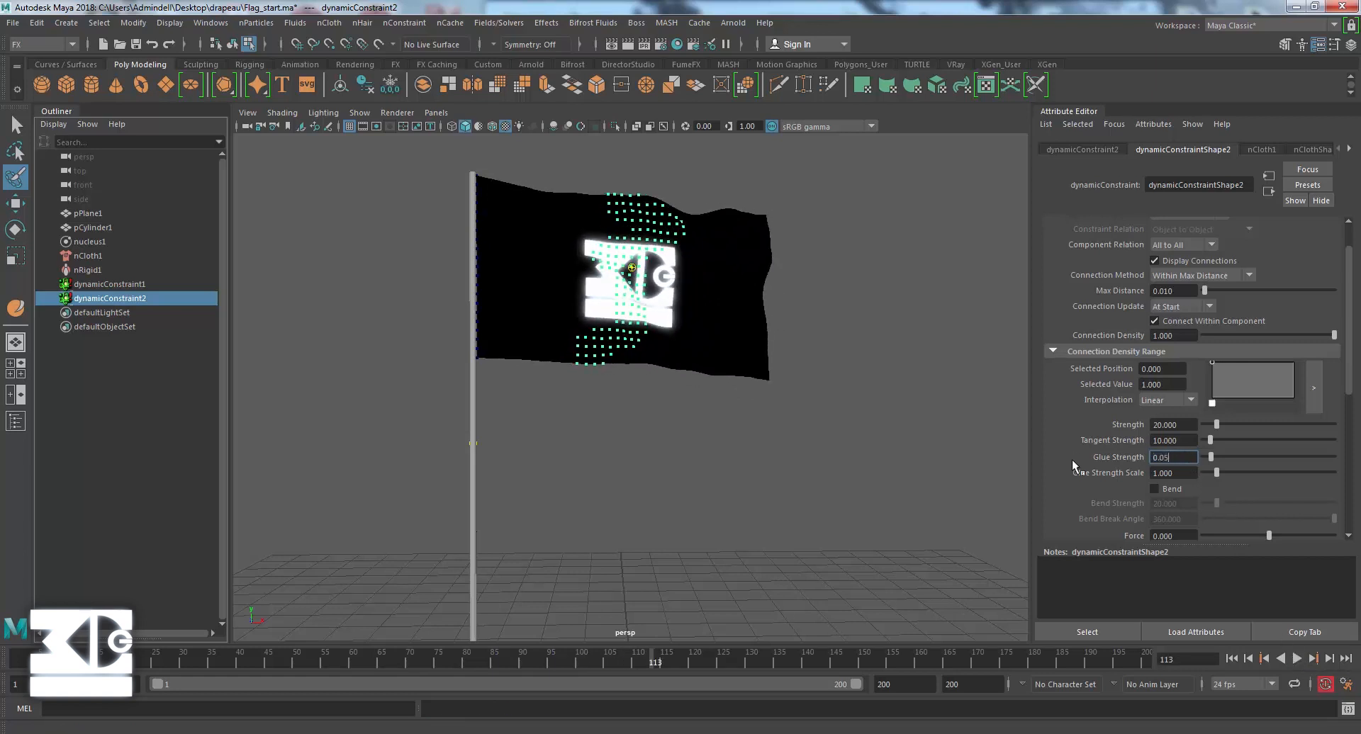
{"action": "key", "text": "Return"}
{"action": "left_click", "coordinate": [1231, 659]}
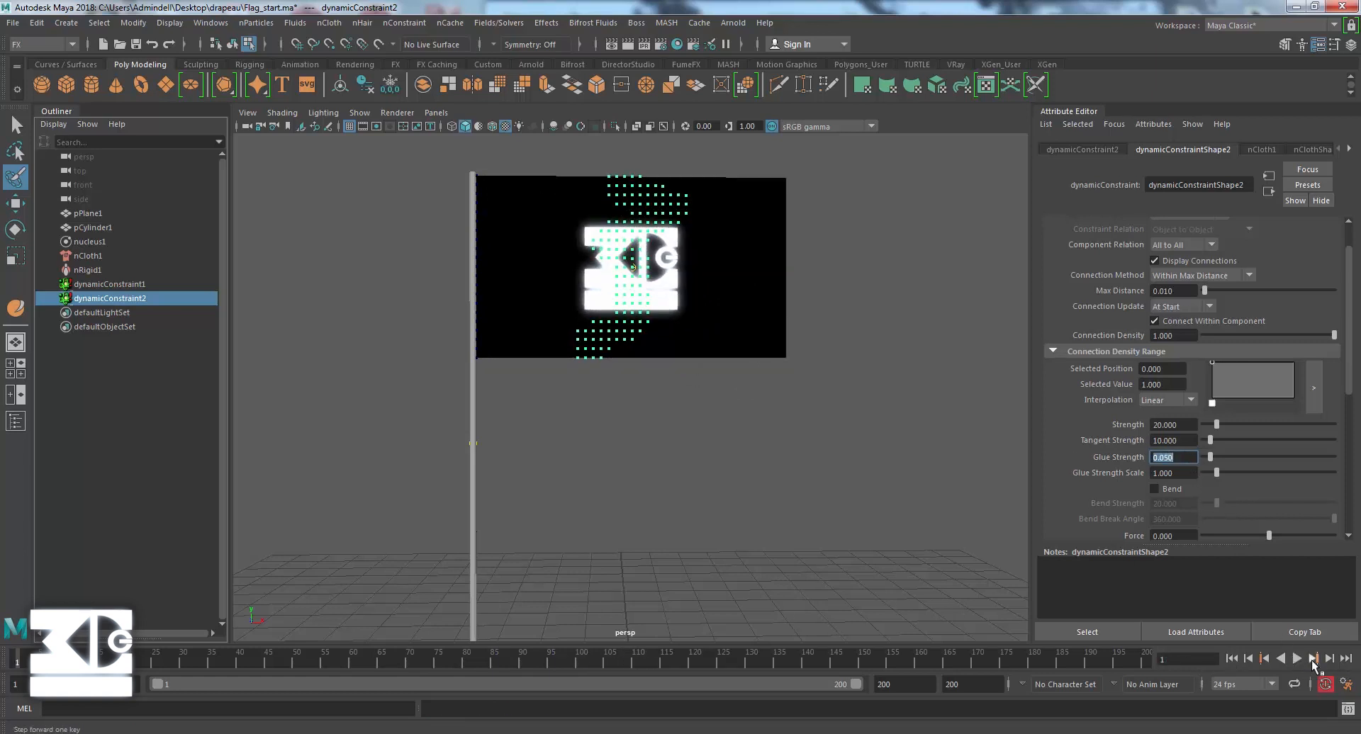
Play the flag simulation to test the tearing, then stop playback.
{"action": "left_click", "coordinate": [1296, 659]}
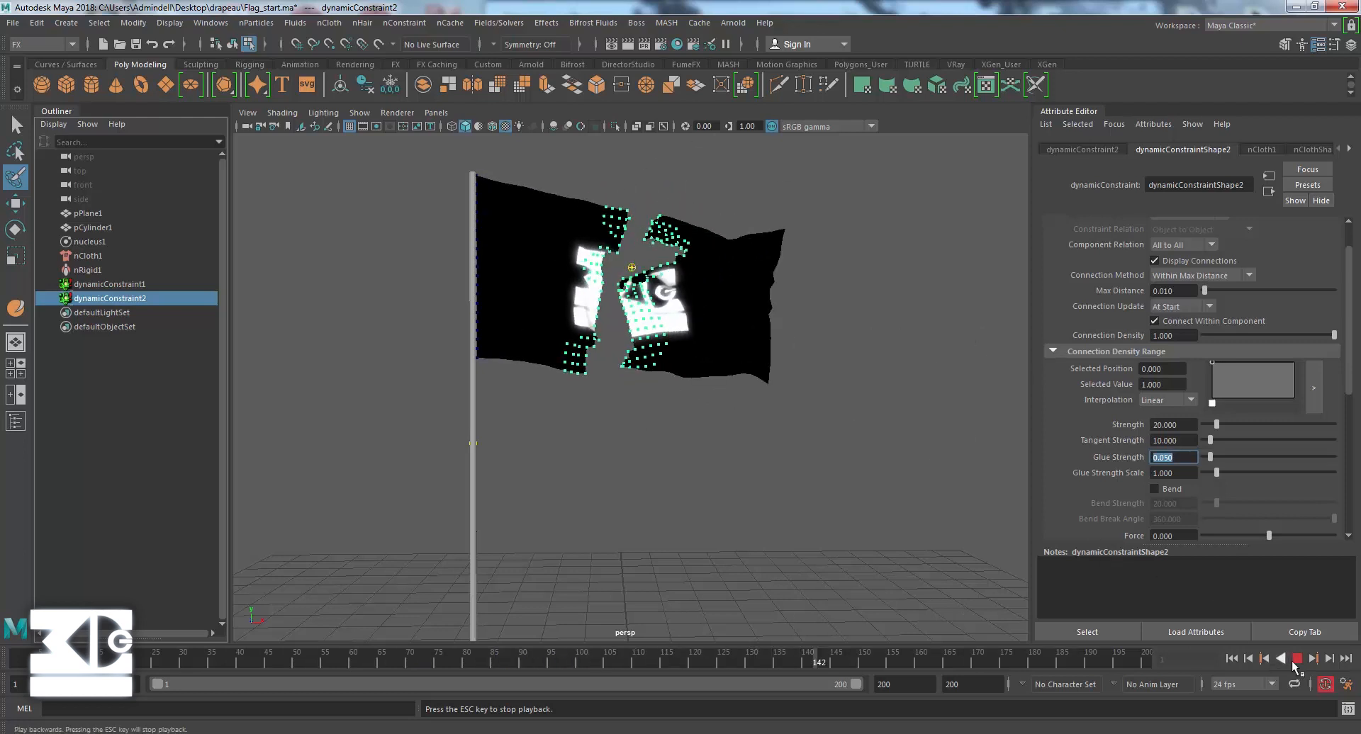
{"action": "key", "text": "Escape"}
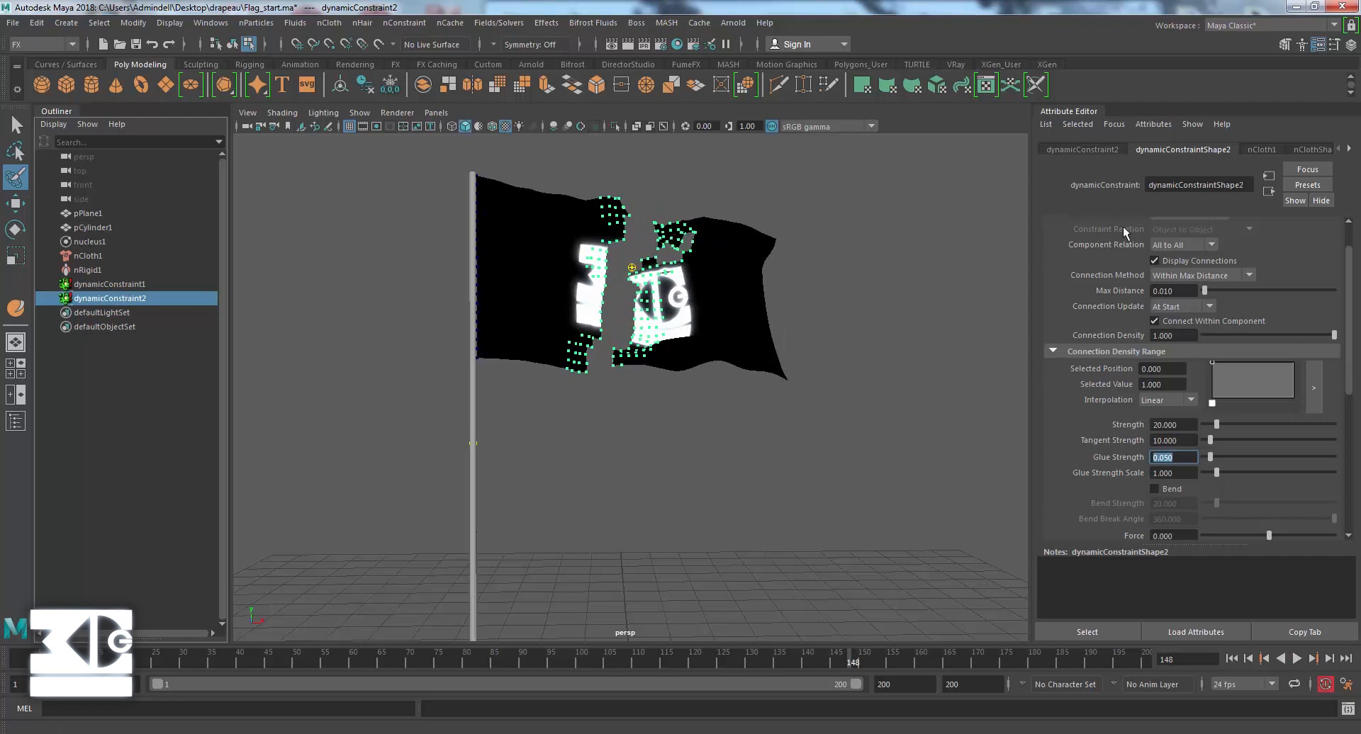
Set the flag nCloth's Input Mesh Attract to 0.1 and replay the simulation from the first frame.
{"action": "left_click", "coordinate": [87, 256]}
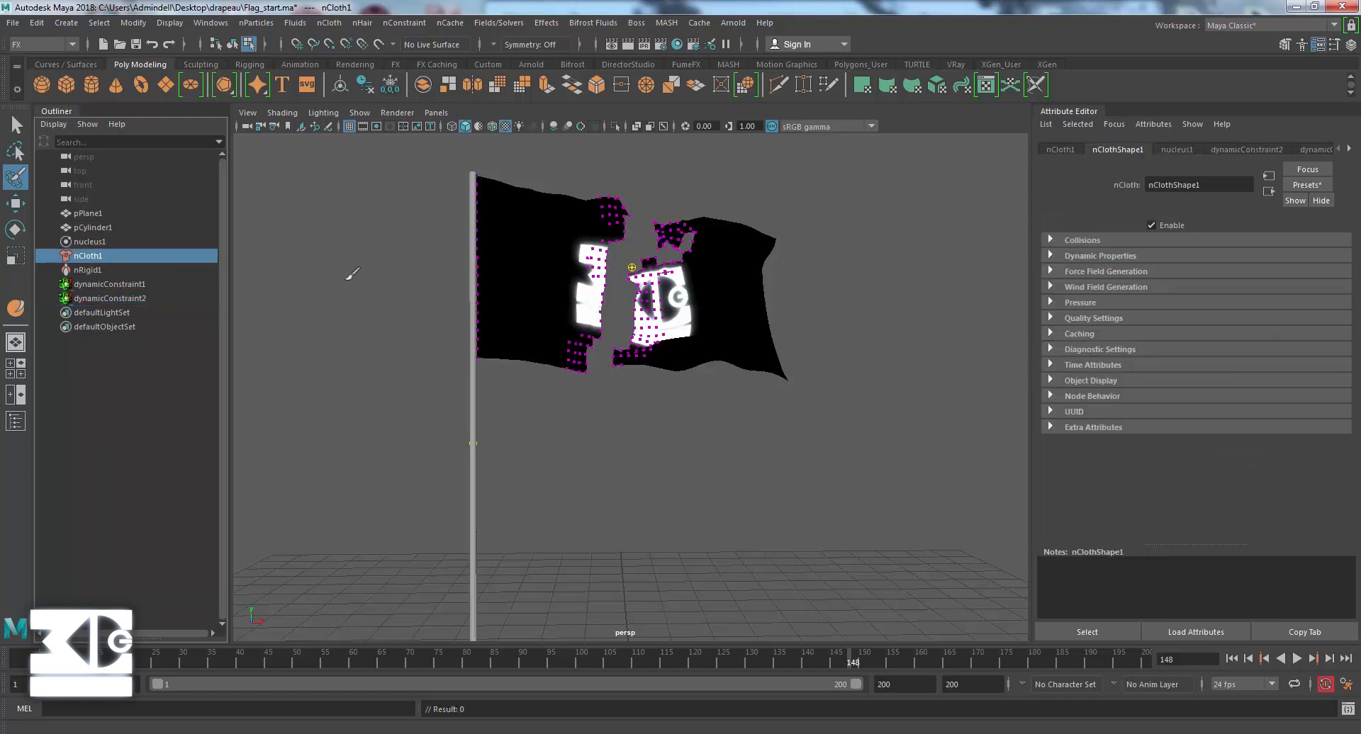
{"action": "left_click", "coordinate": [1049, 286]}
{"action": "left_click", "coordinate": [1050, 286]}
{"action": "left_click", "coordinate": [1051, 256]}
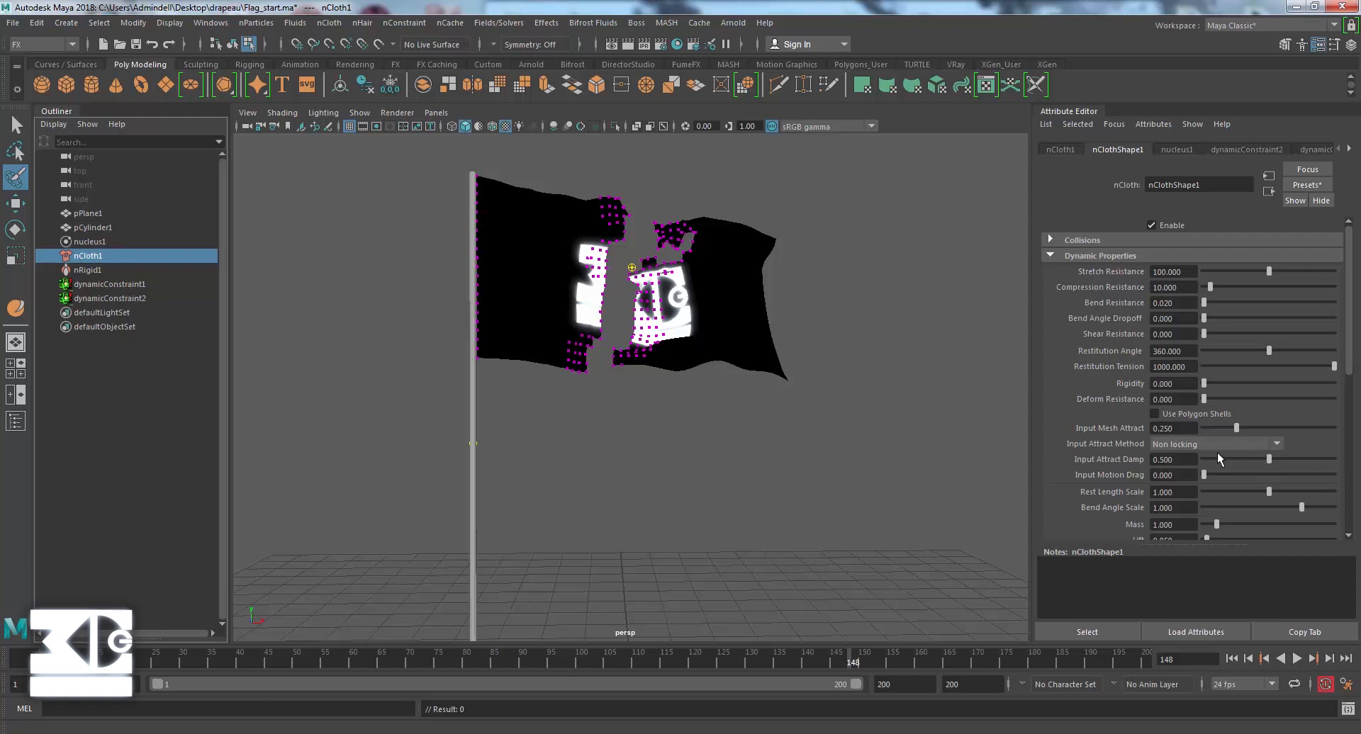
{"action": "left_click_drag", "start_coordinate": [1190, 429], "coordinate": [1136, 430]}
{"action": "type", "text": "0.1"}
{"action": "key", "text": "Return"}
{"action": "left_click", "coordinate": [1231, 659]}
{"action": "left_click", "coordinate": [1297, 659]}
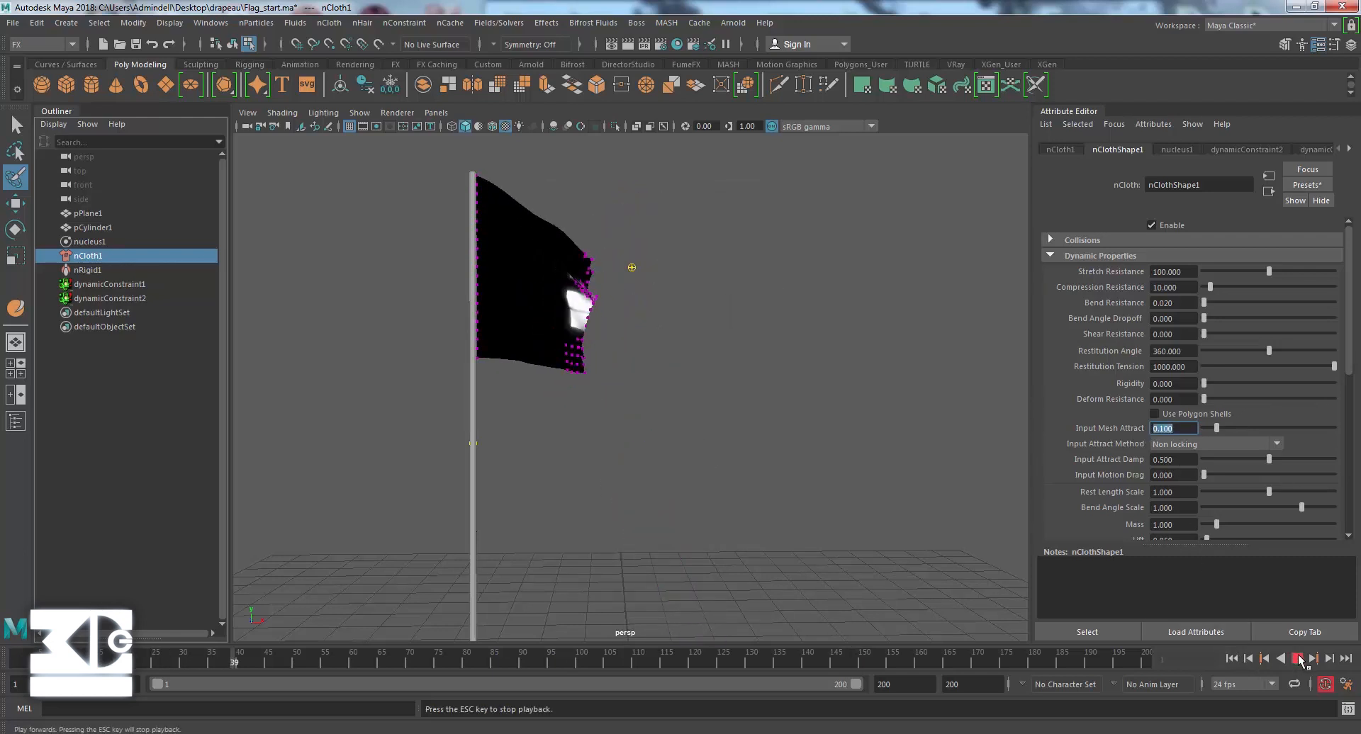
{"action": "left_click", "coordinate": [1296, 658]}
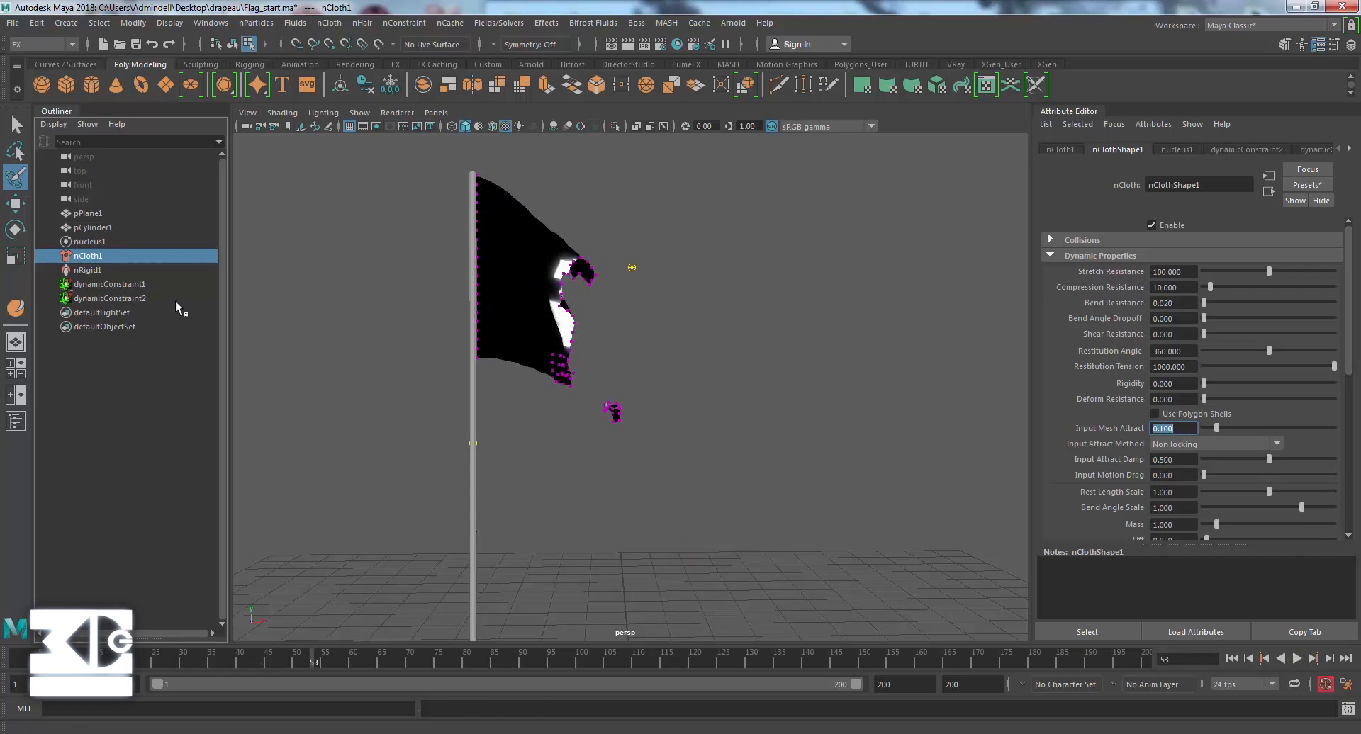
Set the tear constraint's Glue Strength to 0.1 and replay the simulation from the first frame.
{"action": "left_click", "coordinate": [112, 299]}
{"action": "double_click", "coordinate": [1191, 457]}
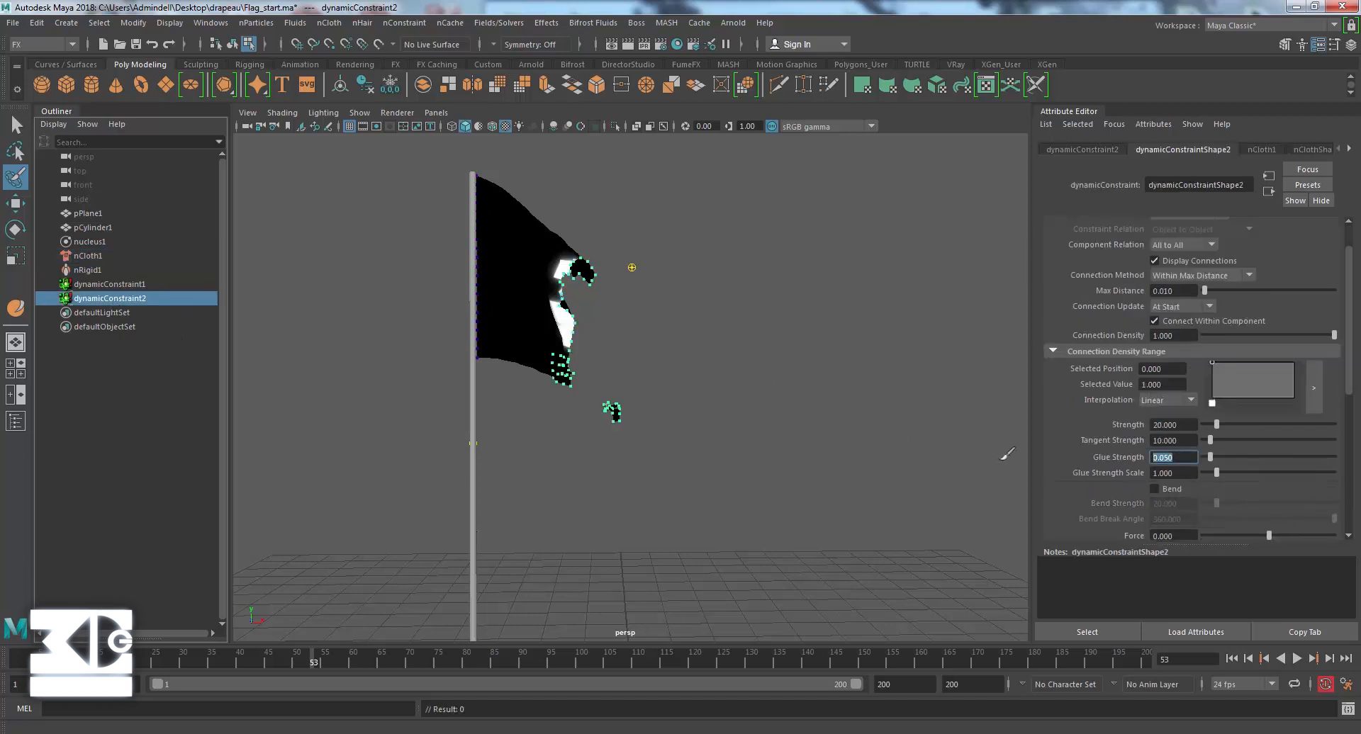
{"action": "type", "text": "0.1"}
{"action": "key", "text": "Return"}
{"action": "left_click", "coordinate": [1232, 659]}
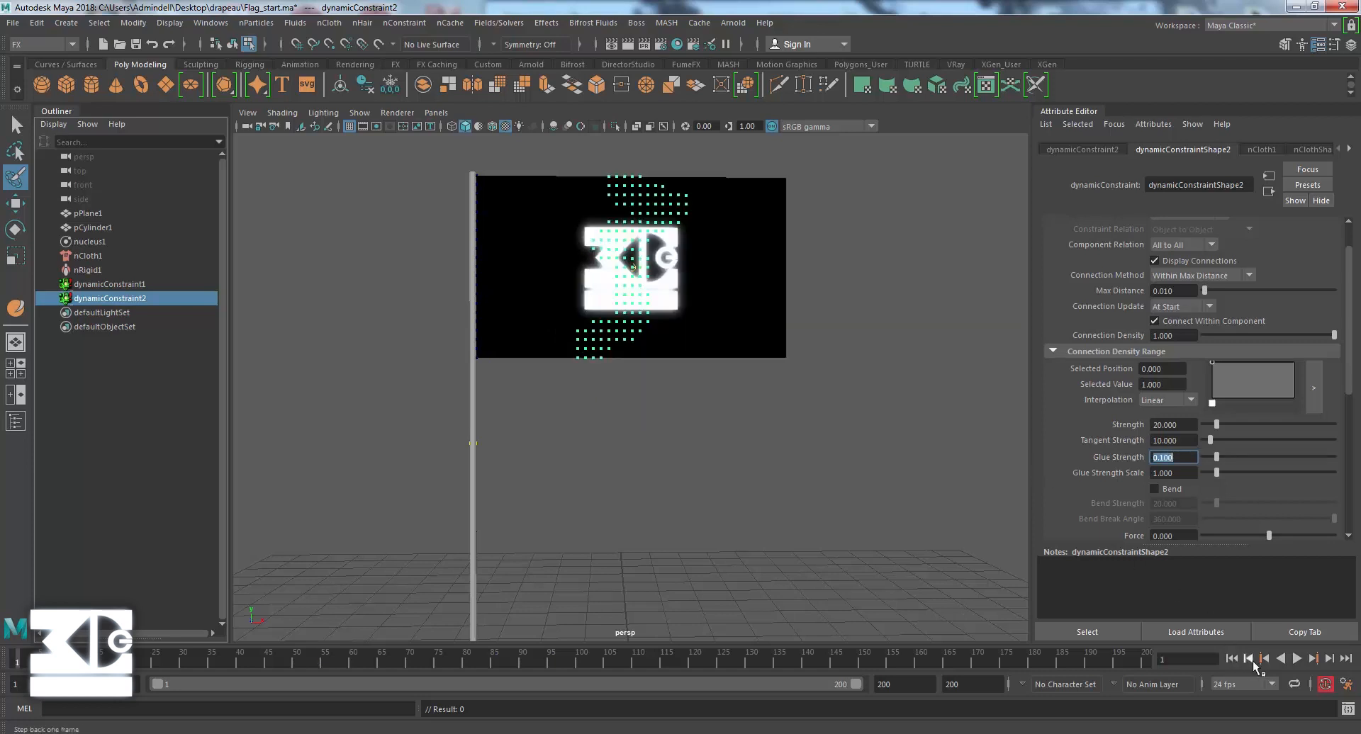
{"action": "left_click", "coordinate": [1296, 659]}
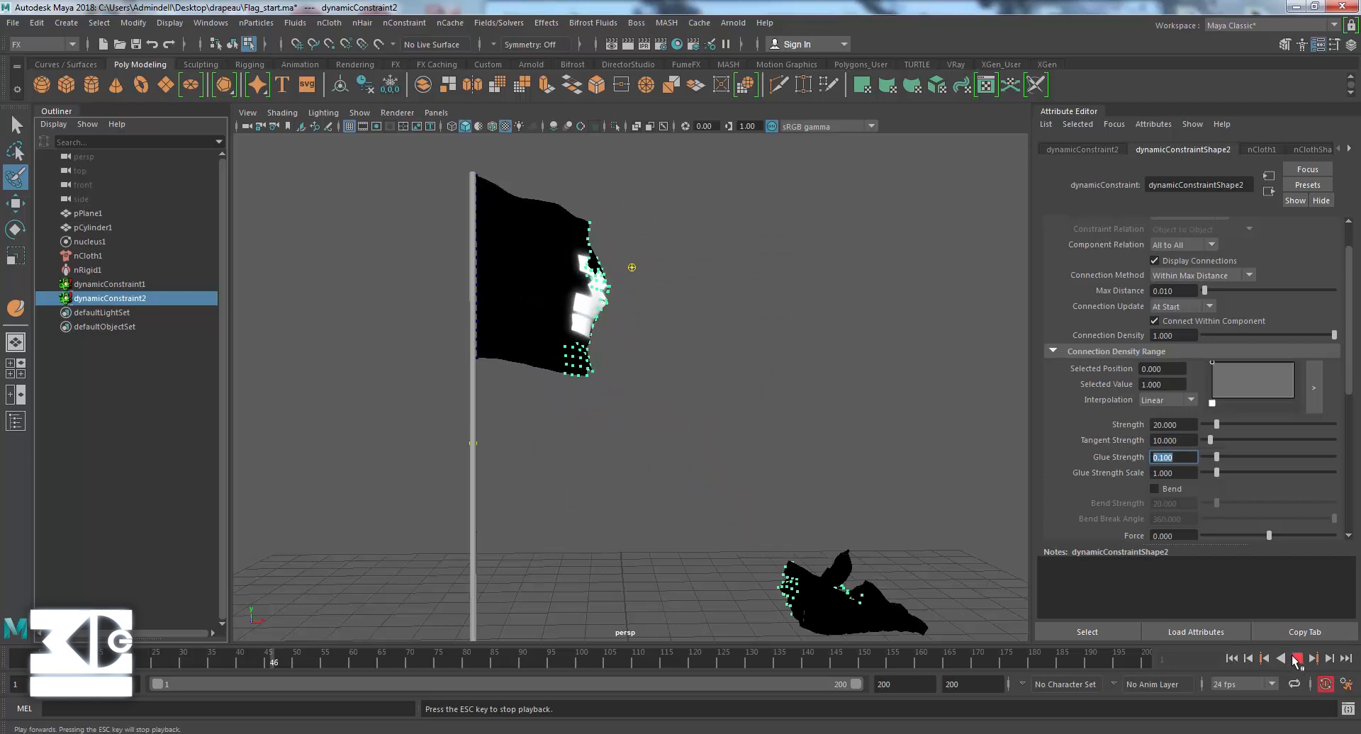
{"action": "left_click", "coordinate": [1296, 659]}
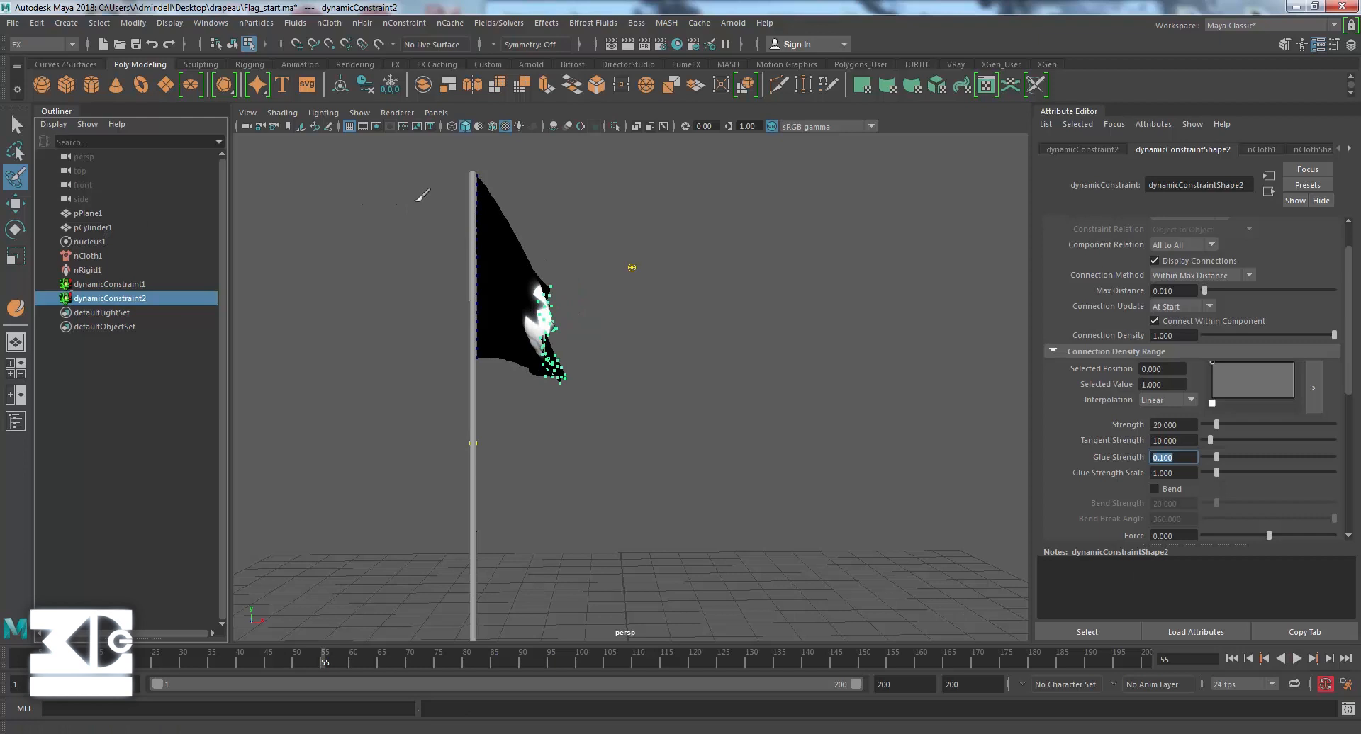
Set the nucleus solver's Wind Speed to 40 and replay the simulation from the first frame.
{"action": "left_click", "coordinate": [90, 242]}
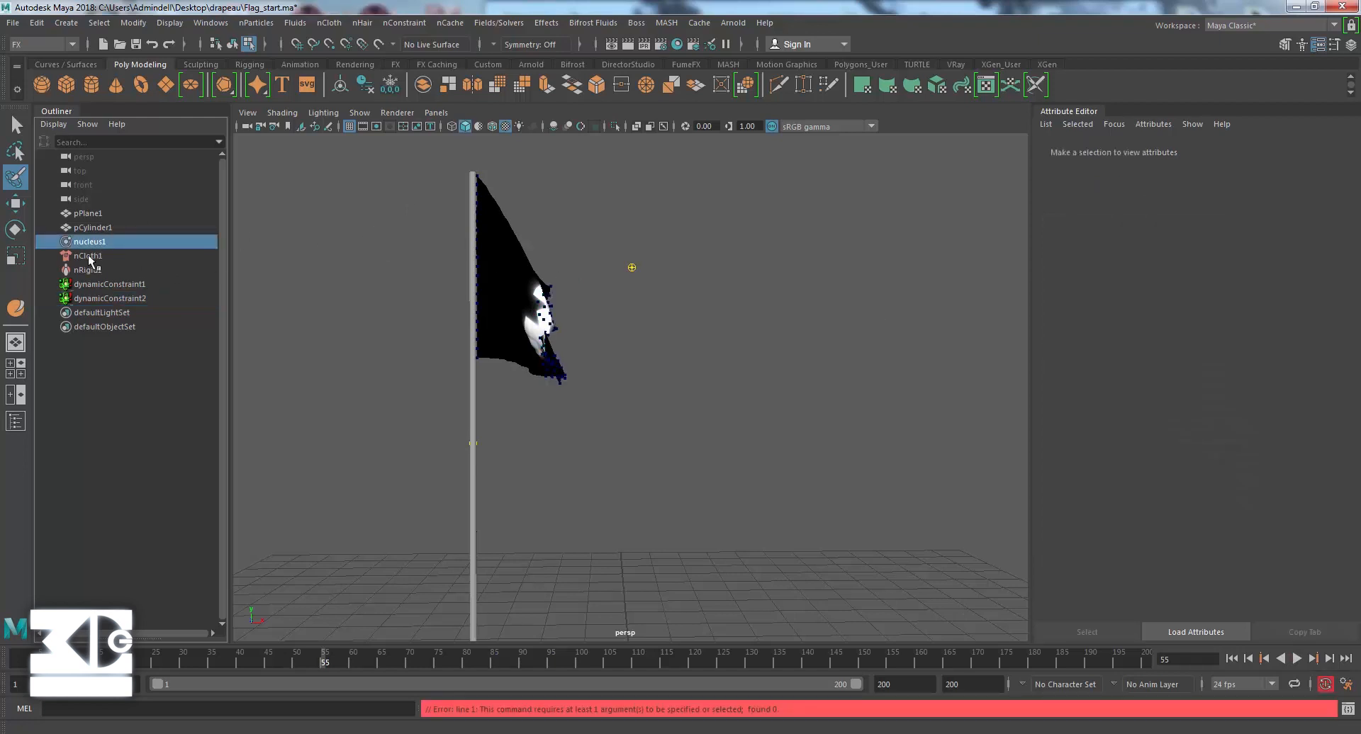
{"action": "left_click", "coordinate": [90, 257]}
{"action": "left_click", "coordinate": [1061, 150]}
{"action": "left_click", "coordinate": [1118, 150]}
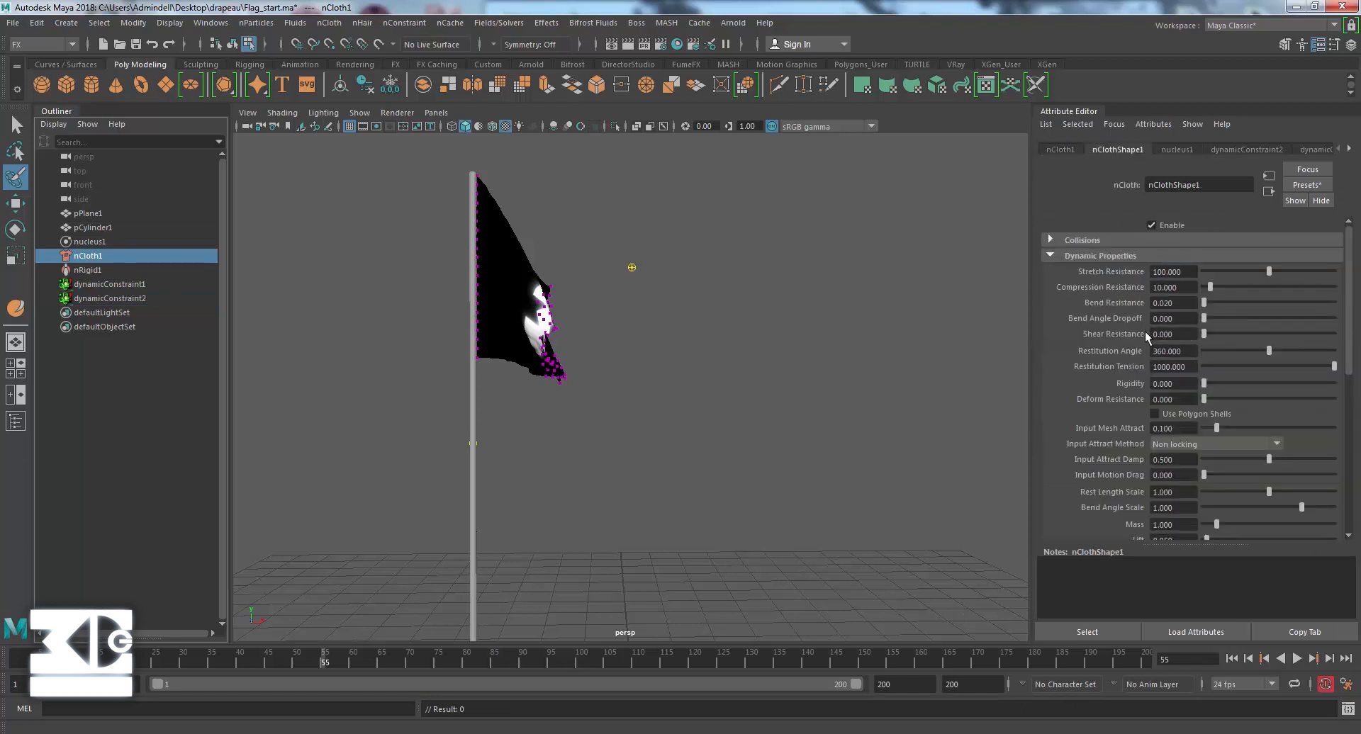
{"action": "left_click", "coordinate": [1176, 150]}
{"action": "left_click", "coordinate": [1171, 428]}
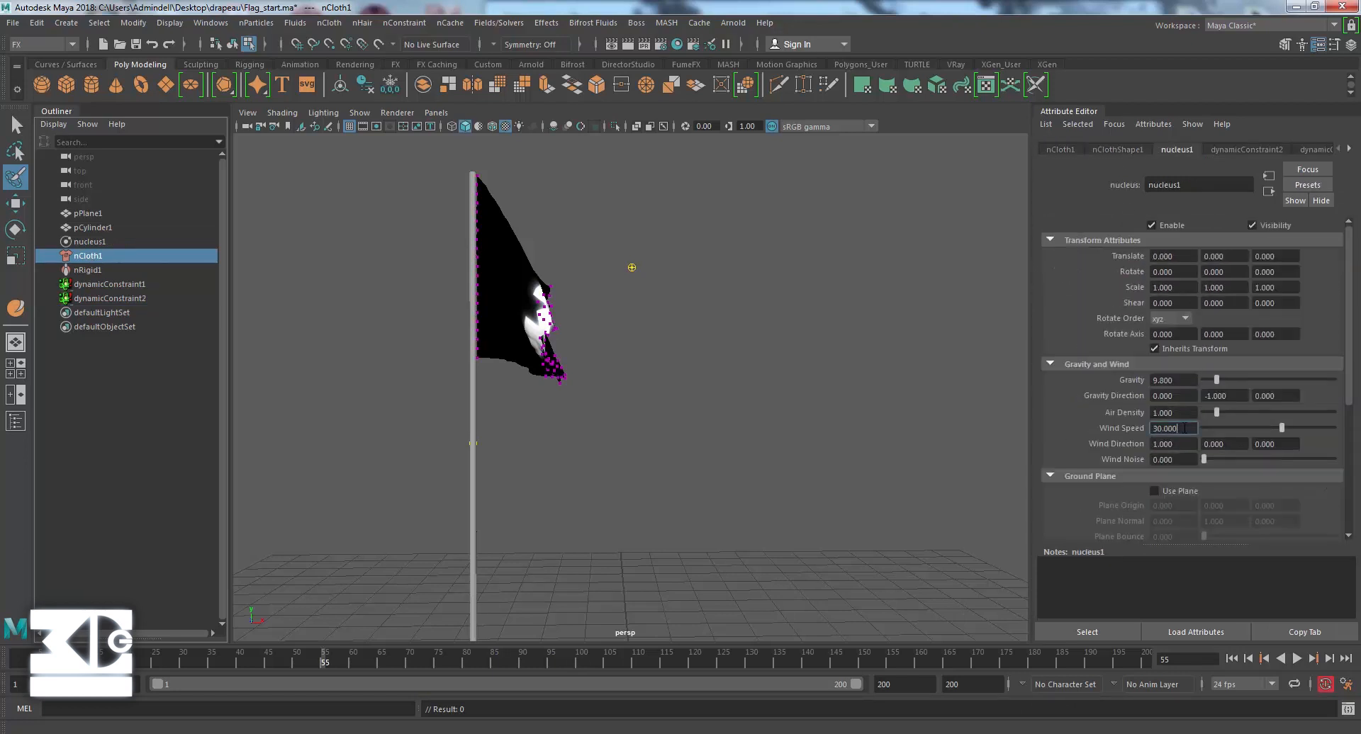
{"action": "type", "text": "40"}
{"action": "key", "text": "Return"}
{"action": "left_click", "coordinate": [1231, 659]}
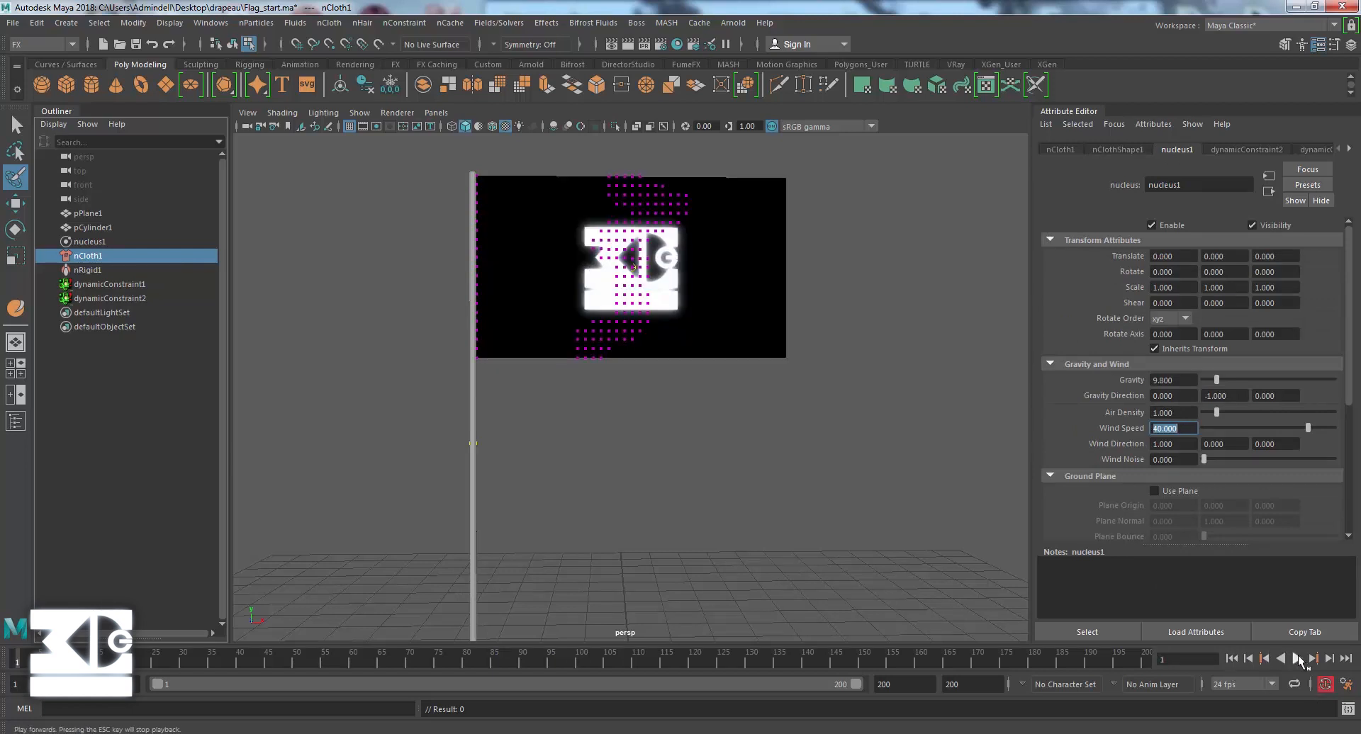
{"action": "left_click", "coordinate": [1298, 659]}
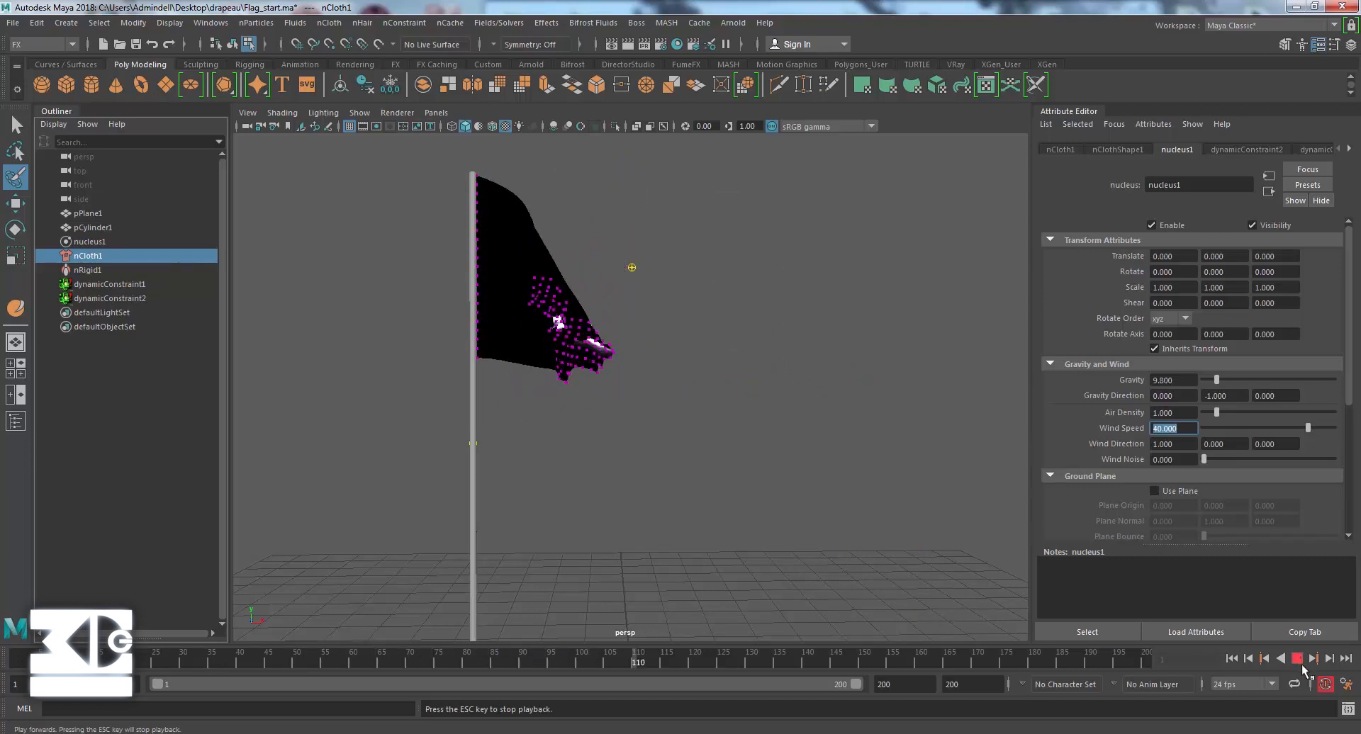
{"action": "left_click", "coordinate": [1298, 659]}
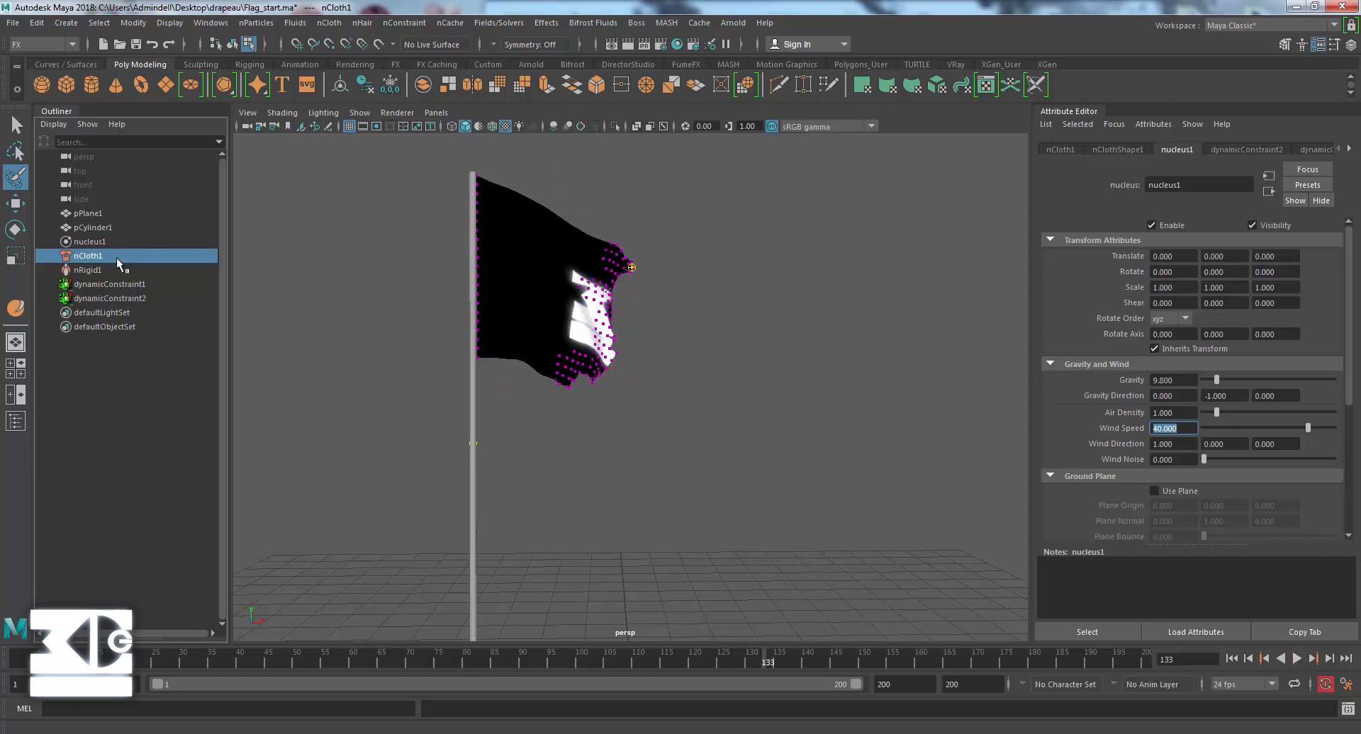
Set the tear constraint's Glue Strength to 0.5 and replay the simulation from the first frame.
{"action": "left_click", "coordinate": [109, 293]}
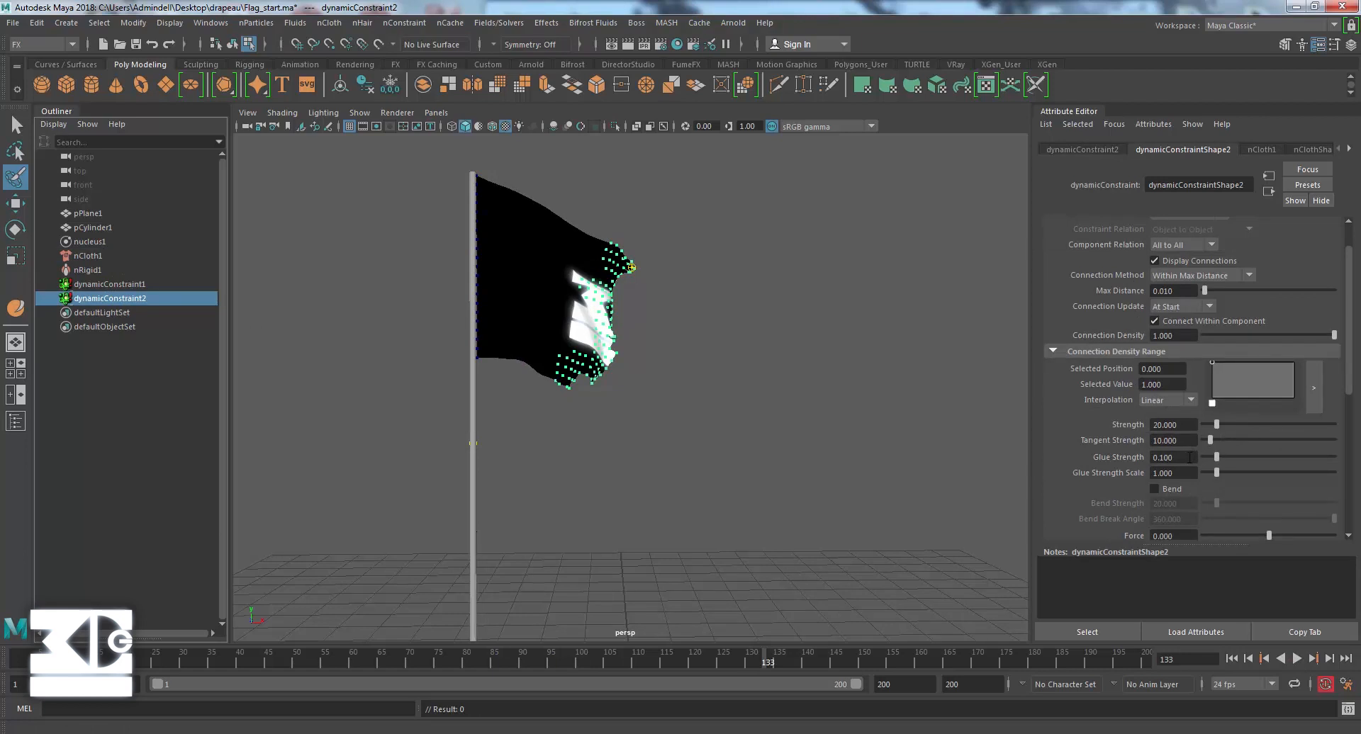
{"action": "double_click", "coordinate": [1189, 458]}
{"action": "type", "text": "0.5"}
{"action": "key", "text": "Return"}
{"action": "left_click", "coordinate": [1232, 659]}
{"action": "left_click", "coordinate": [1296, 658]}
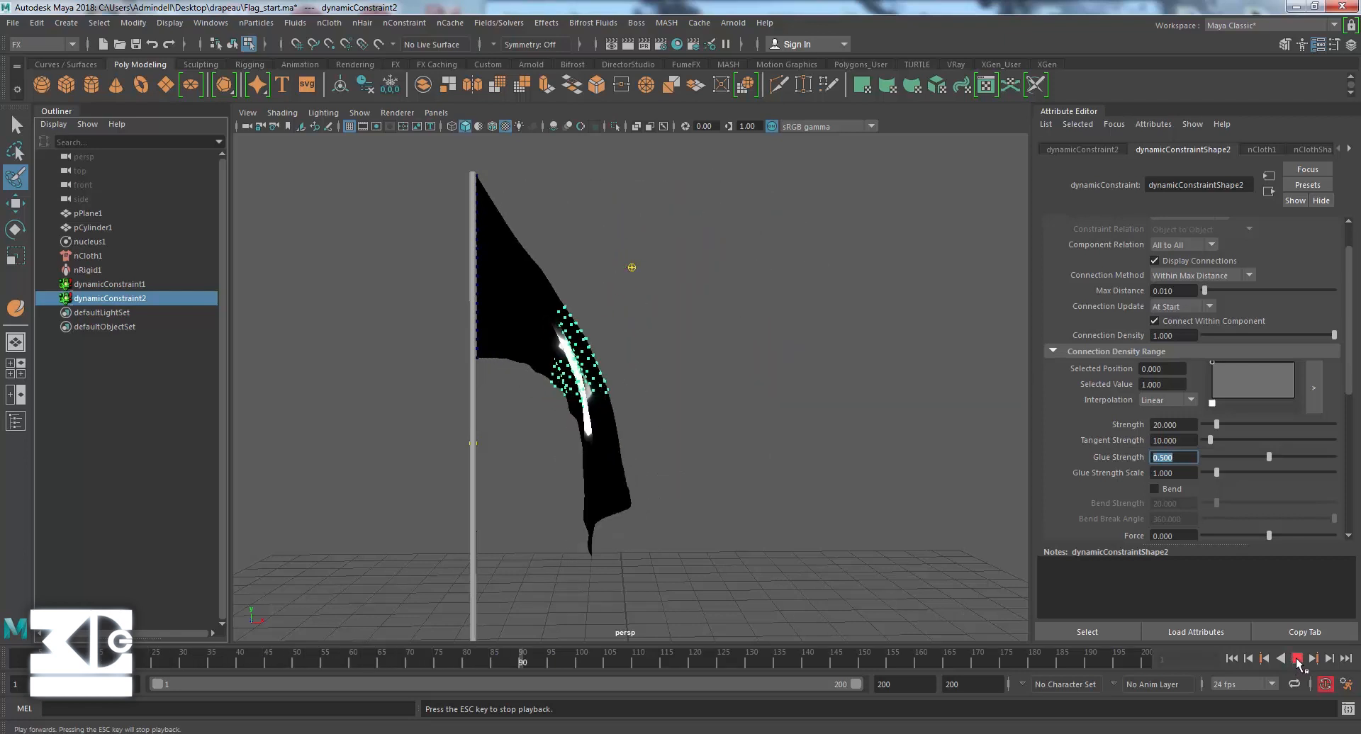
{"action": "left_click", "coordinate": [1295, 658]}
Set the tear constraint's Glue Strength to 0.2 and play the simulation to test the tearing.
{"action": "scroll", "coordinate": [1108, 444], "scroll_direction": "down", "scroll_amount": 5}
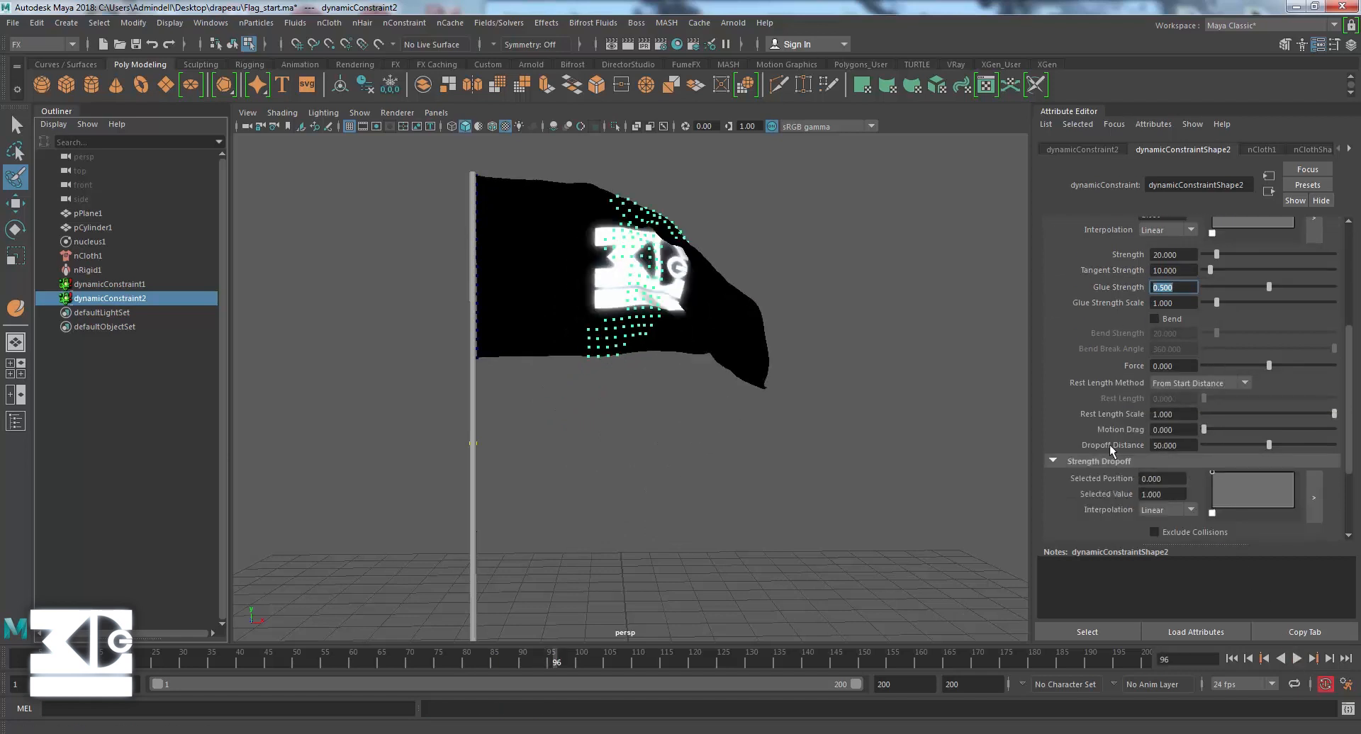
{"action": "scroll", "coordinate": [1098, 468], "scroll_direction": "up", "scroll_amount": 5}
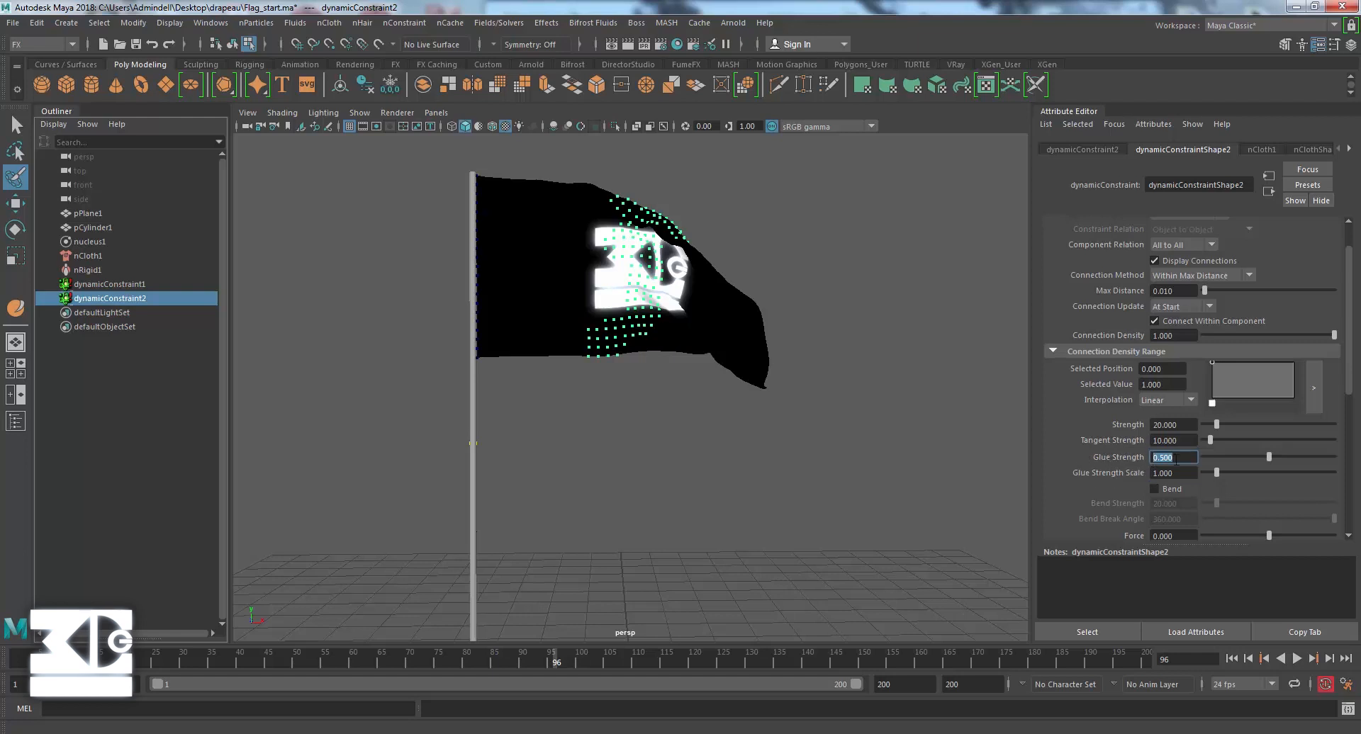
{"action": "key", "text": "Return"}
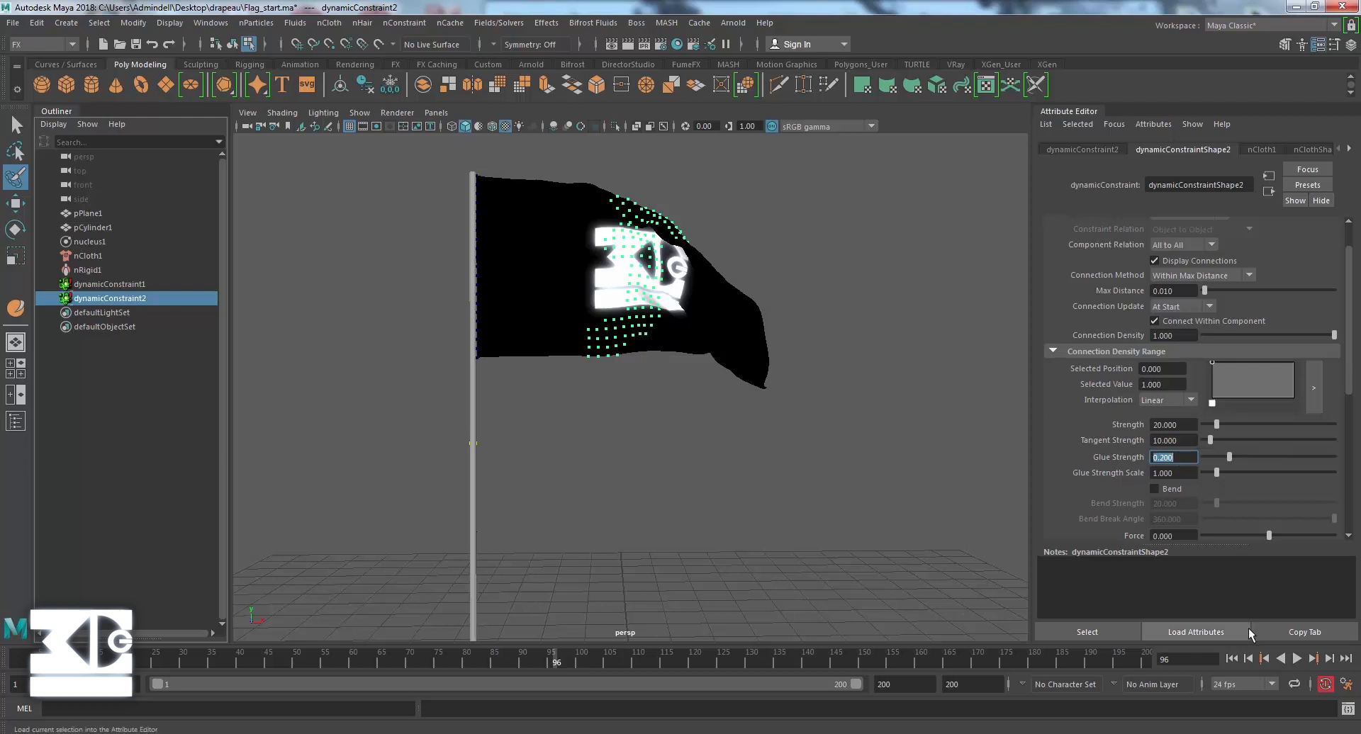
{"action": "left_click", "coordinate": [1296, 659]}
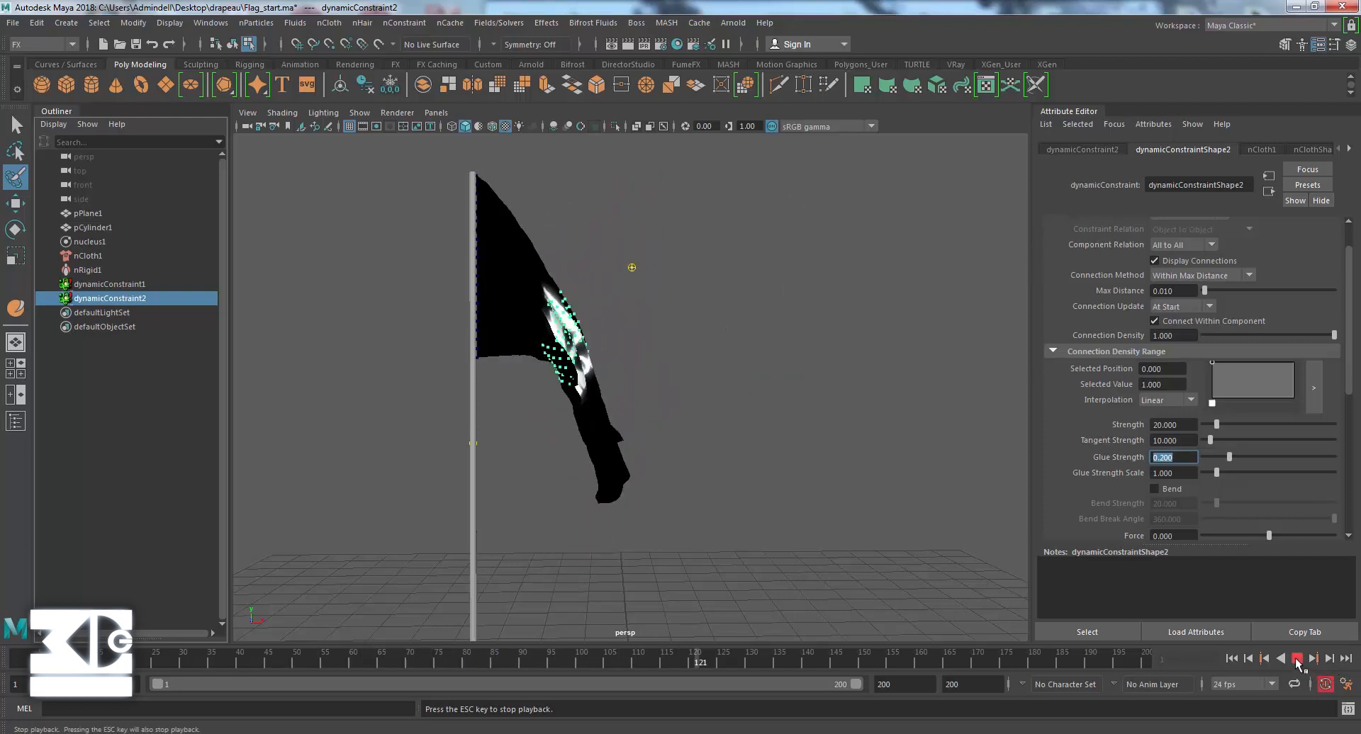
{"action": "left_click", "coordinate": [1297, 659]}
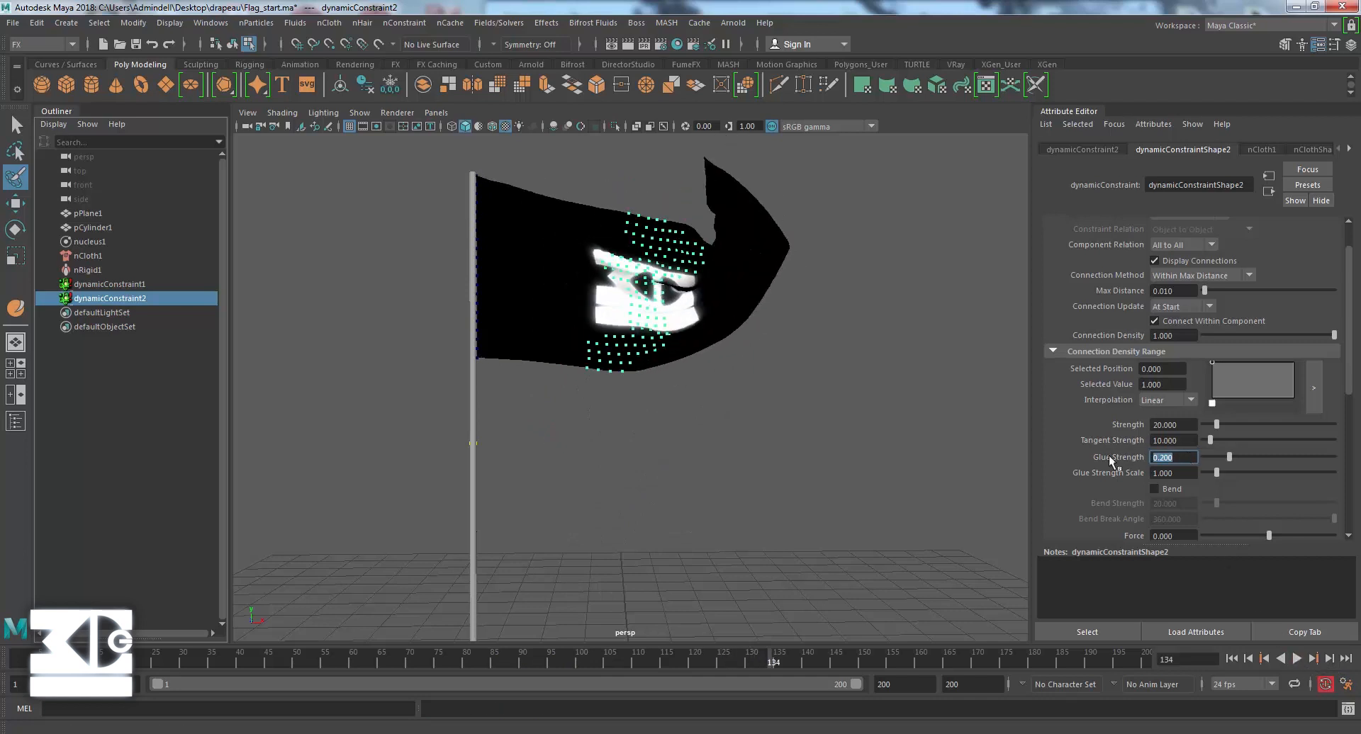
Set the tear constraint's Glue Strength to 0.15 and replay the simulation from the first frame.
{"action": "type", "text": "0.15"}
{"action": "key", "text": "Return"}
{"action": "left_click", "coordinate": [1231, 661]}
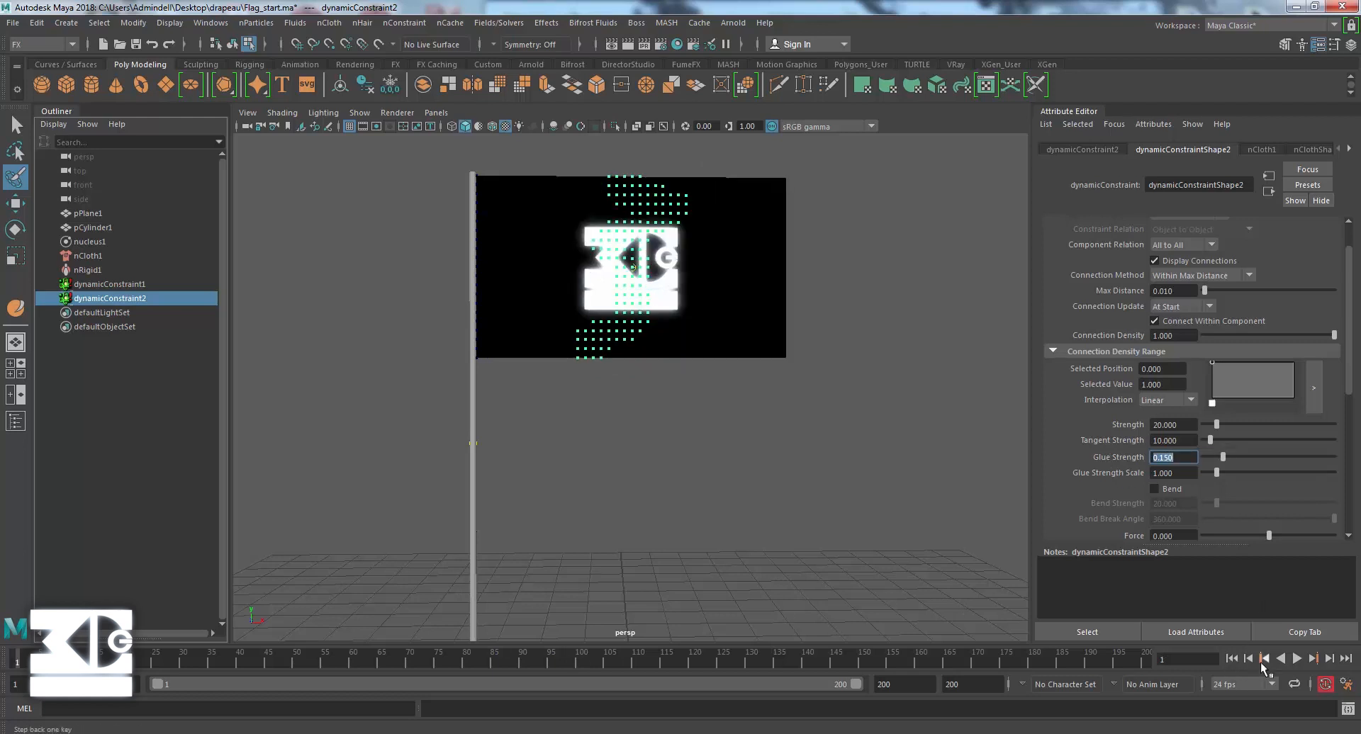
{"action": "left_click", "coordinate": [1290, 661]}
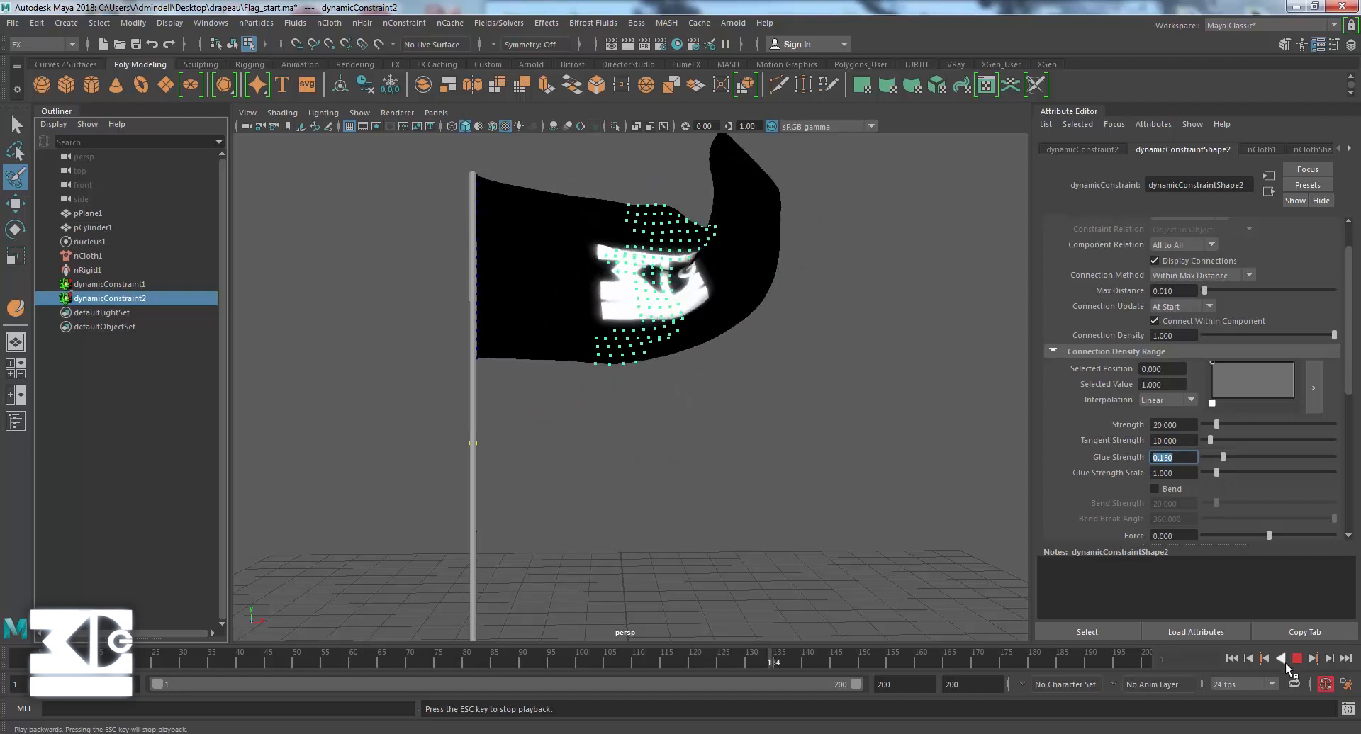
{"action": "left_click", "coordinate": [1295, 661]}
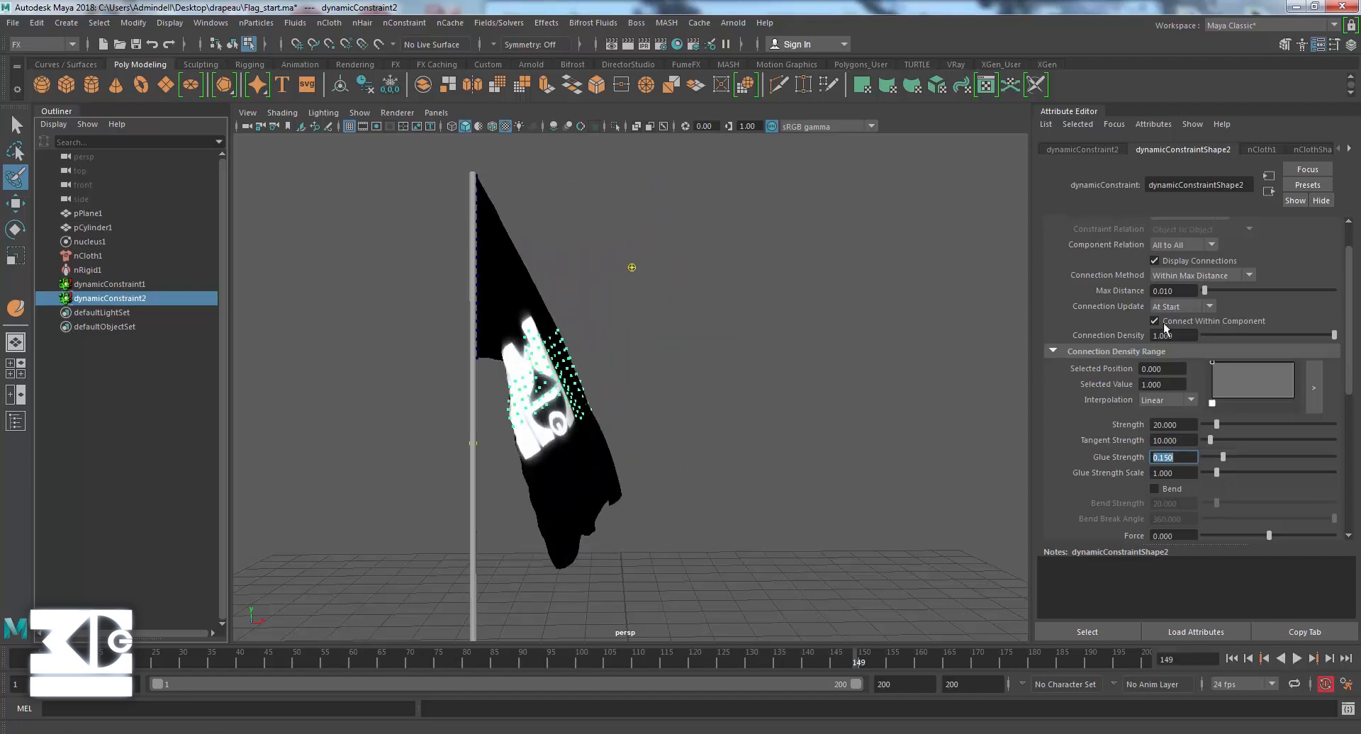
Return to the first frame, set the tear constraint's Glue Strength to 0.14 and play the simulation.
{"action": "left_click", "coordinate": [1231, 658]}
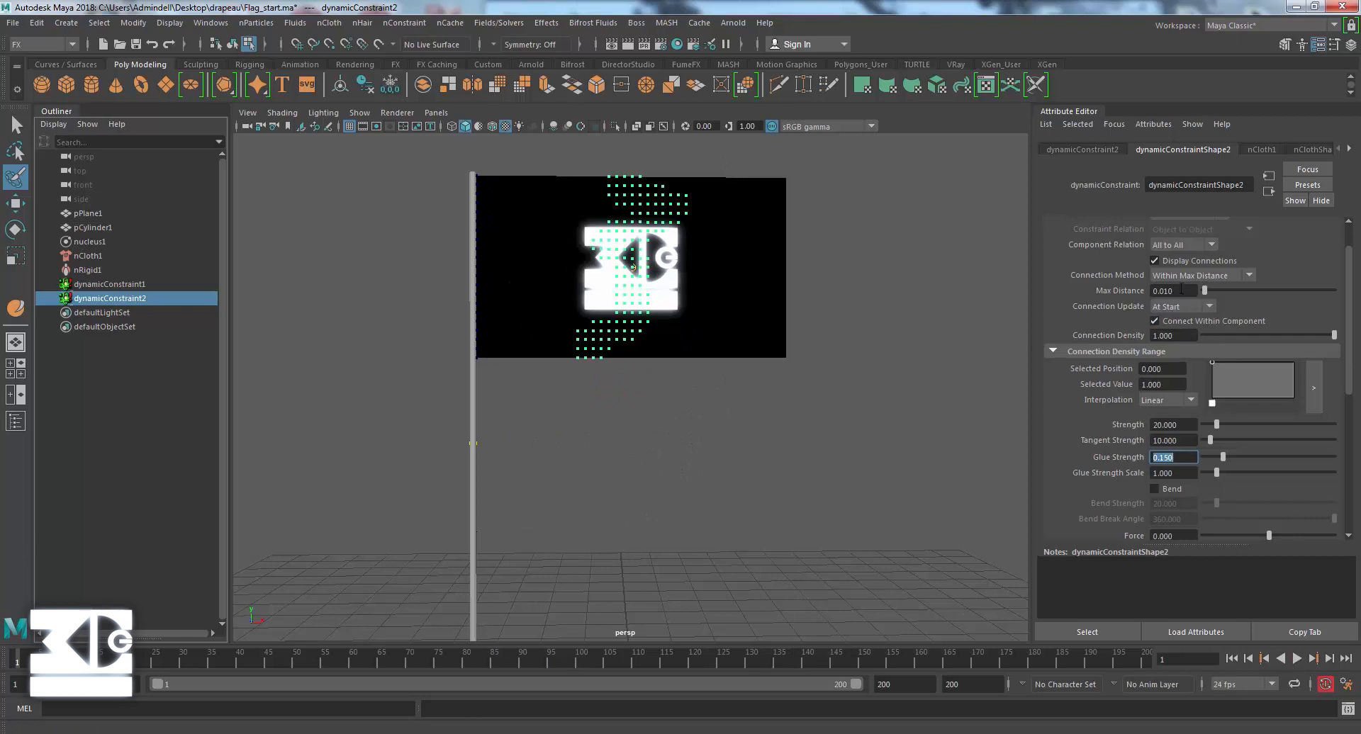
{"action": "type", "text": "0.14"}
{"action": "key", "text": "Return"}
{"action": "scroll", "coordinate": [1086, 294], "scroll_direction": "down", "scroll_amount": 3}
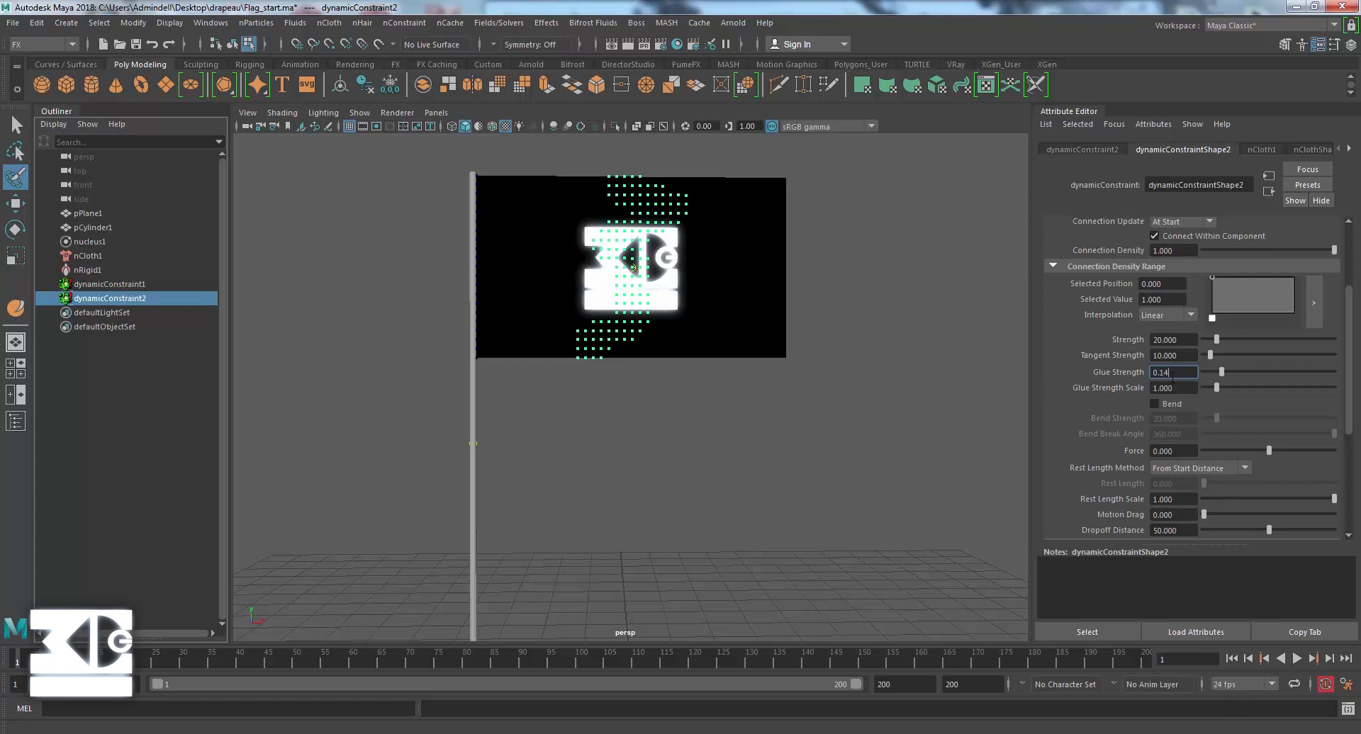
{"action": "key", "text": "Return"}
{"action": "left_click", "coordinate": [1296, 658]}
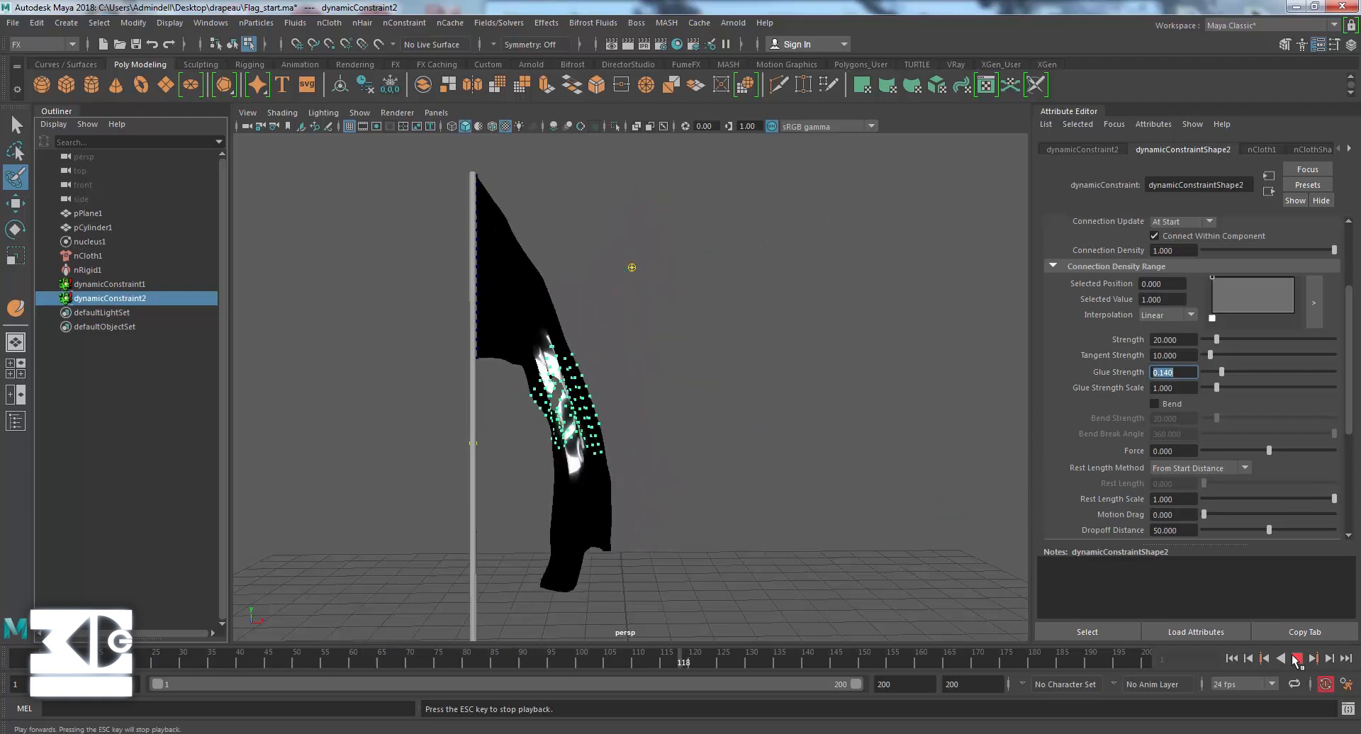
{"action": "left_click", "coordinate": [1296, 659]}
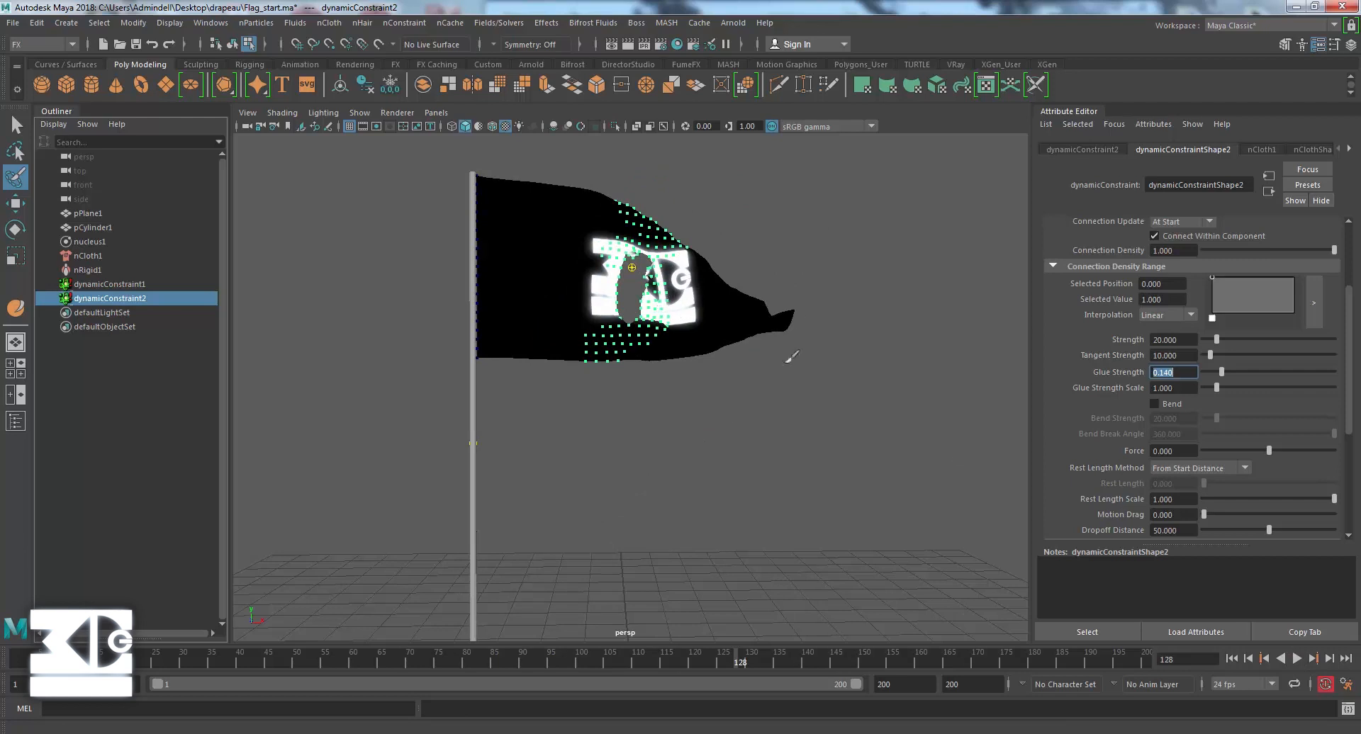